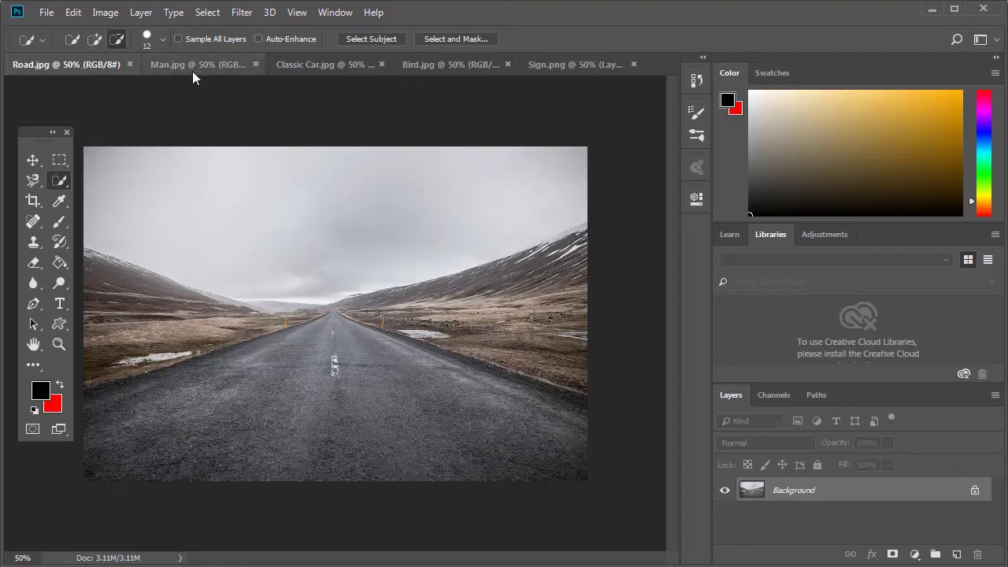
- On Man.jpg, Quick Select the hiker's hood, shoulder, backpack strap and outstretched forearm
left_click(192, 71)
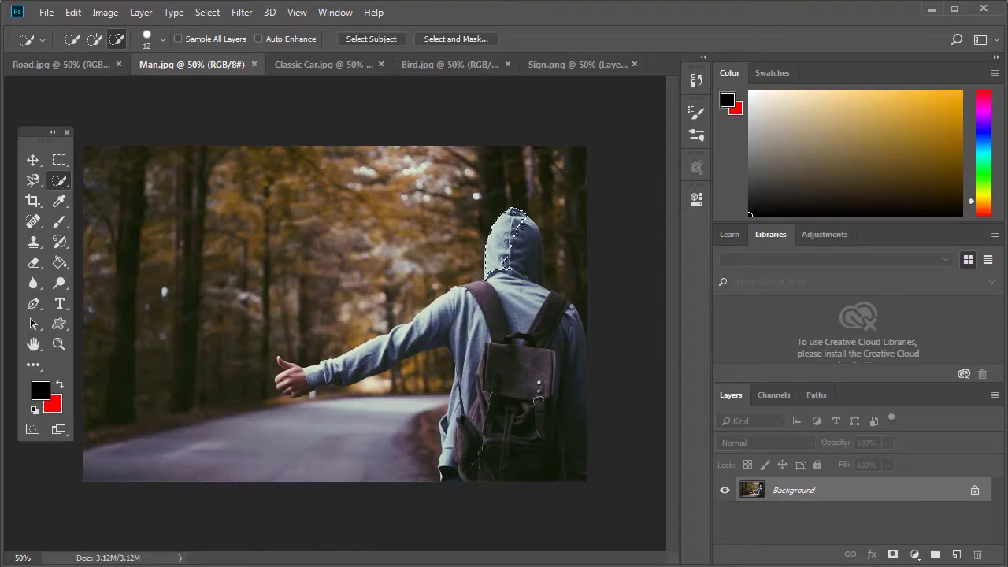
left_click_drag(516, 214, 535, 301)
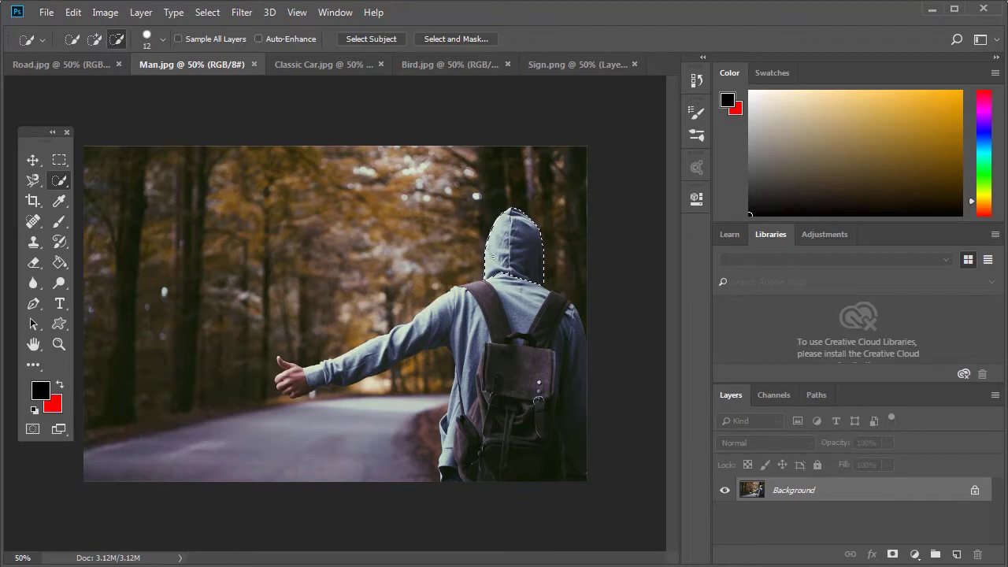
left_click(94, 38)
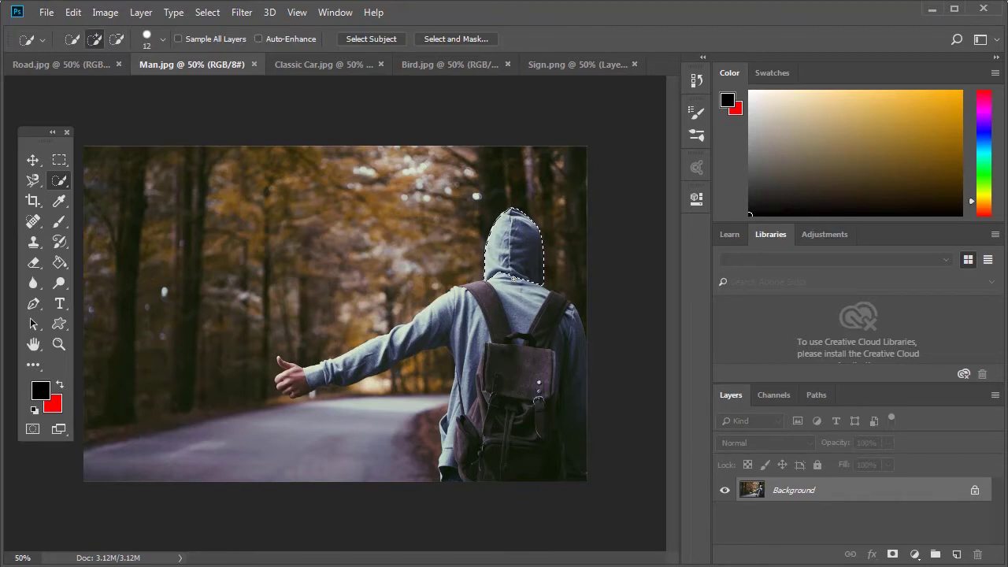
mouse_move(514, 278)
left_mouse_down()
mouse_move(495, 327)
mouse_move(461, 318)
mouse_move(397, 345)
mouse_move(383, 377)
mouse_move(379, 346)
left_mouse_up()
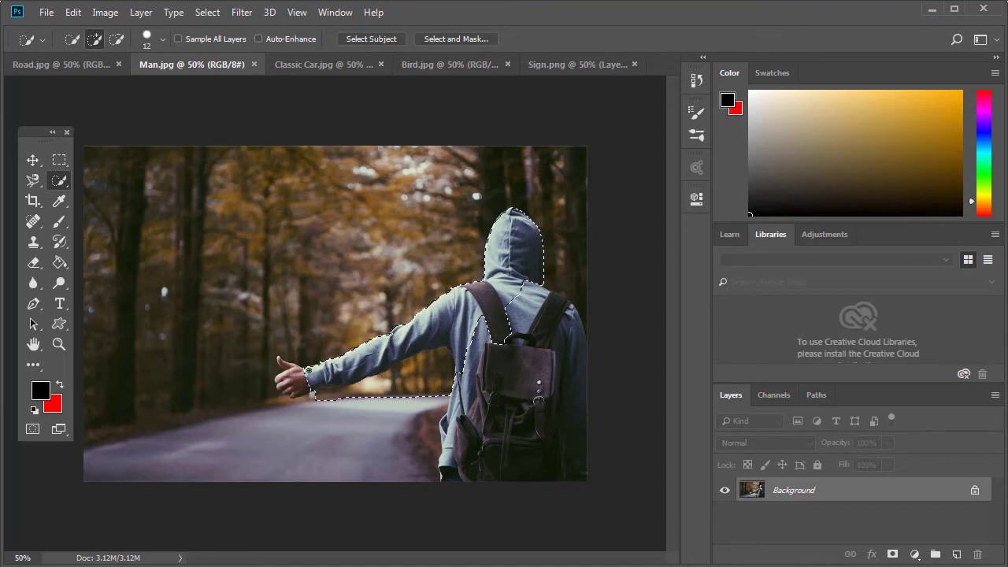
left_click_drag(326, 370, 312, 383)
key("ctrl+plus")
- Zoom in on the outstretched arm and add the whole hand and thumb to the selection
key("ctrl+plus")
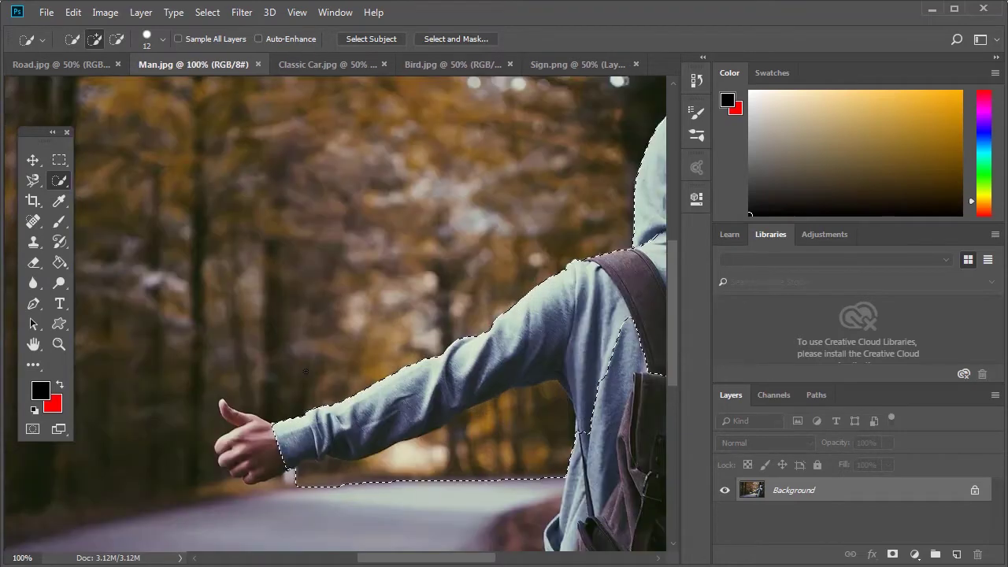
key("ctrl+plus")
scroll(250, 364, "down", 3)
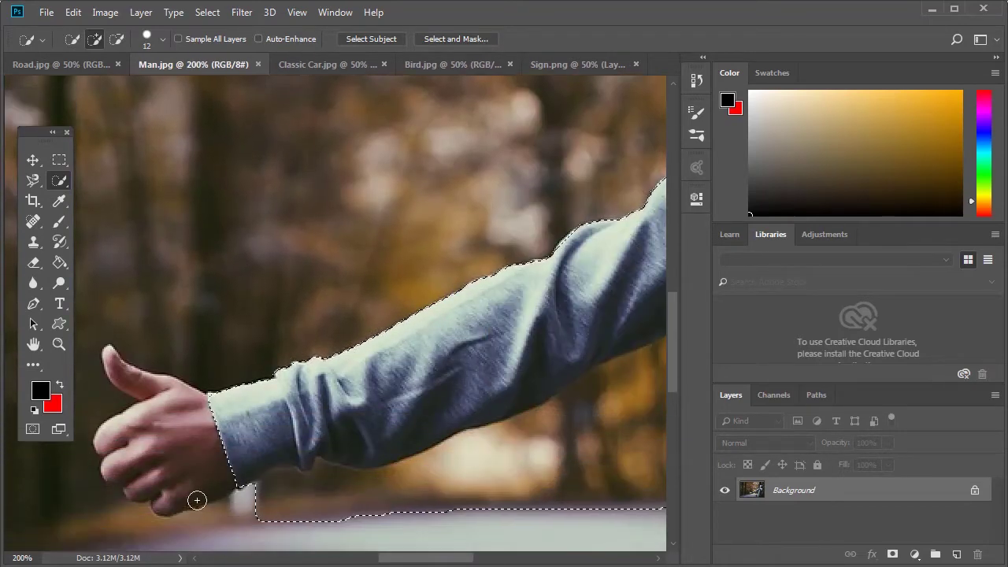
mouse_move(197, 500)
left_mouse_down()
mouse_move(209, 433)
mouse_move(213, 444)
mouse_move(114, 361)
left_mouse_up()
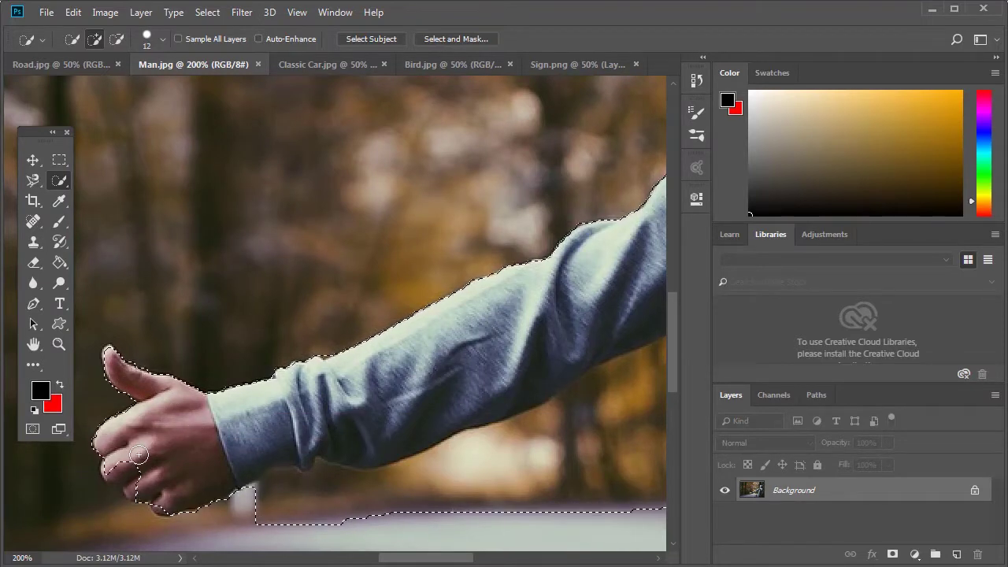
left_click_drag(127, 473, 154, 494)
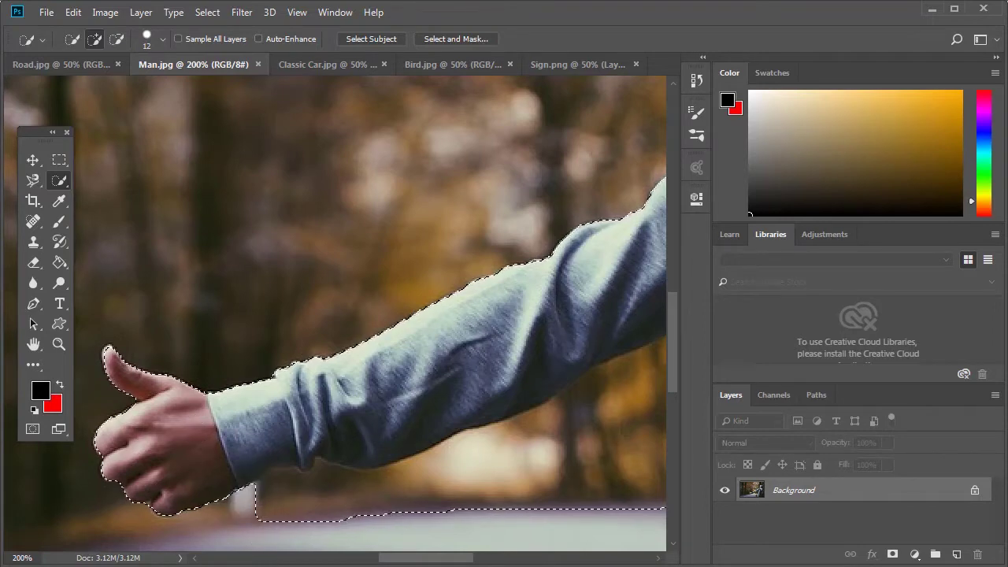
- Subtract the background beneath the sleeve, keeping the sleeve's bottom edge and following the arm edge
left_click(116, 41)
left_click_drag(260, 500, 300, 494)
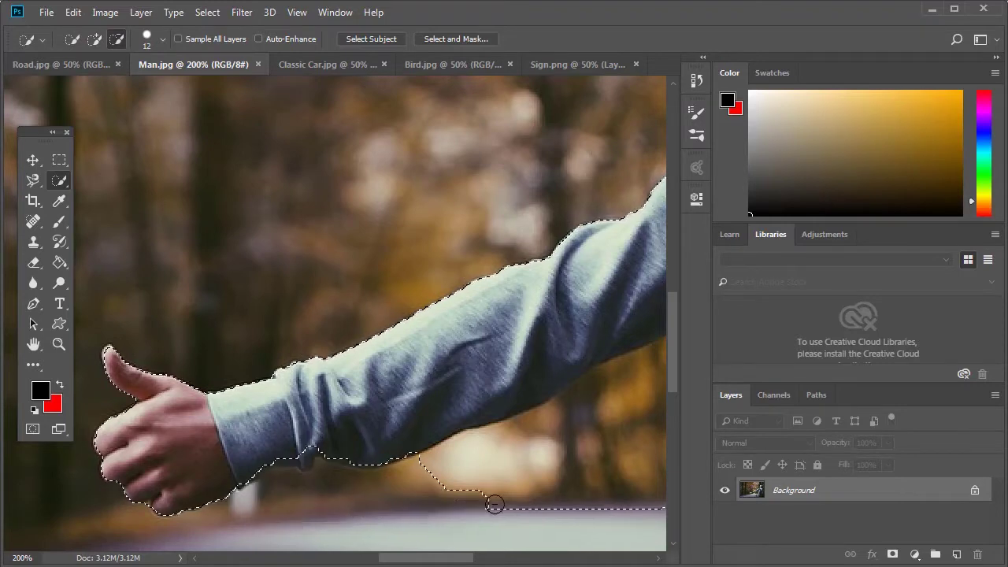
left_click_drag(494, 504, 473, 502)
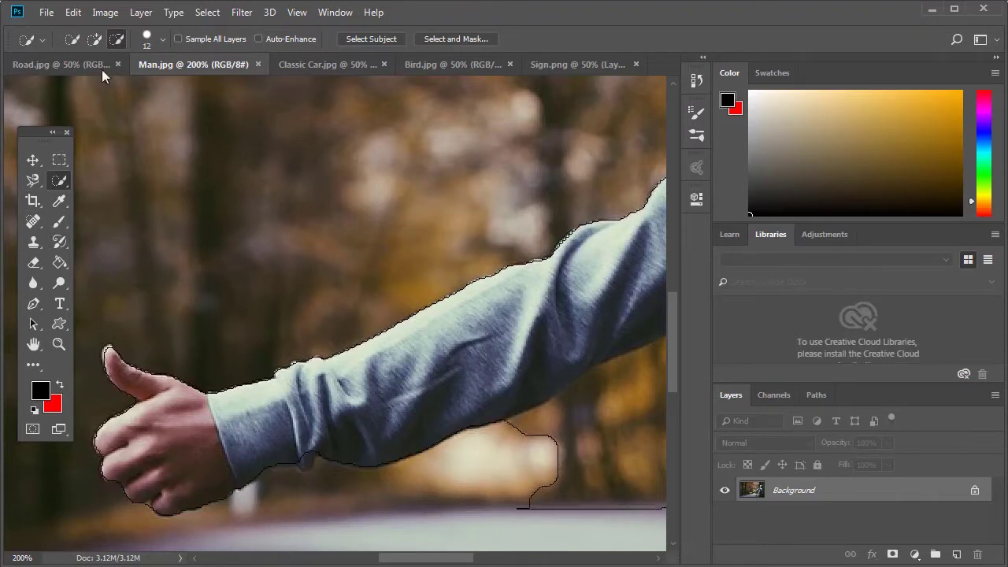
left_click(94, 38)
left_click_drag(313, 504, 306, 457)
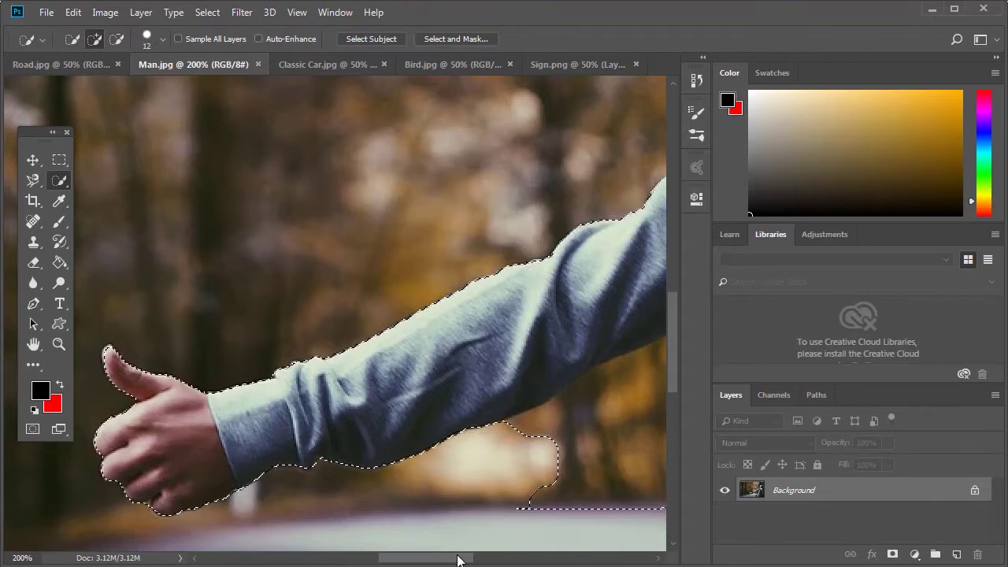
left_click_drag(459, 559, 482, 559)
mouse_move(428, 525)
left_mouse_down()
mouse_move(387, 468)
mouse_move(428, 475)
left_mouse_up()
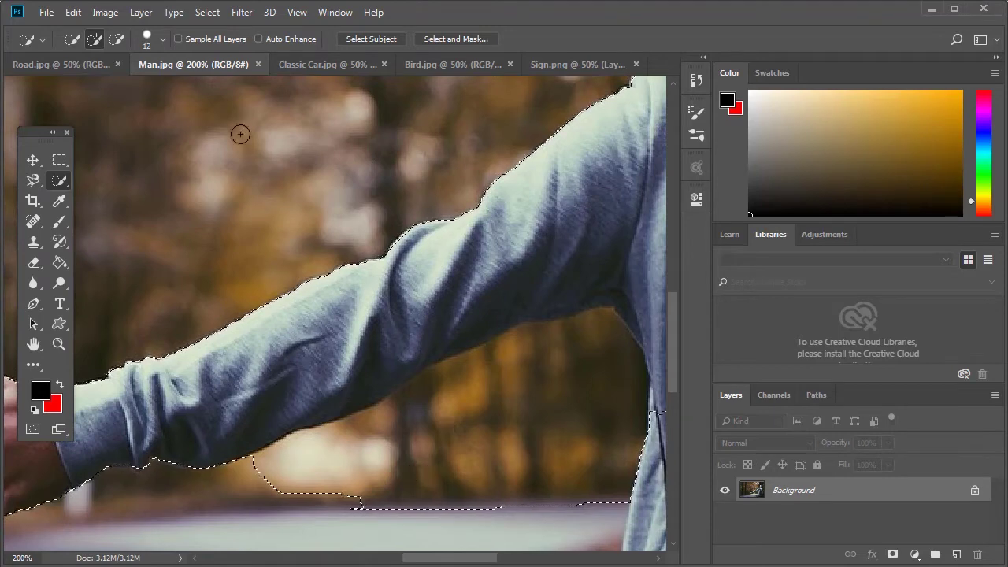
left_click(117, 38)
mouse_move(238, 437)
left_mouse_down()
mouse_move(347, 475)
mouse_move(438, 448)
mouse_move(378, 482)
mouse_move(486, 477)
mouse_move(411, 477)
left_mouse_up()
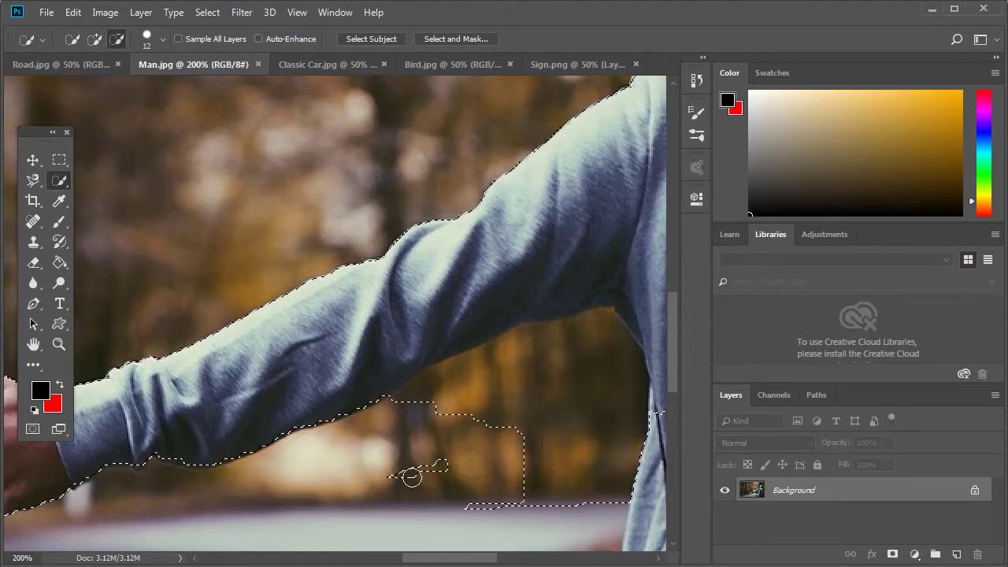
mouse_move(463, 379)
left_mouse_down()
mouse_move(541, 364)
mouse_move(540, 434)
mouse_move(441, 504)
mouse_move(367, 506)
mouse_move(513, 506)
left_mouse_up()
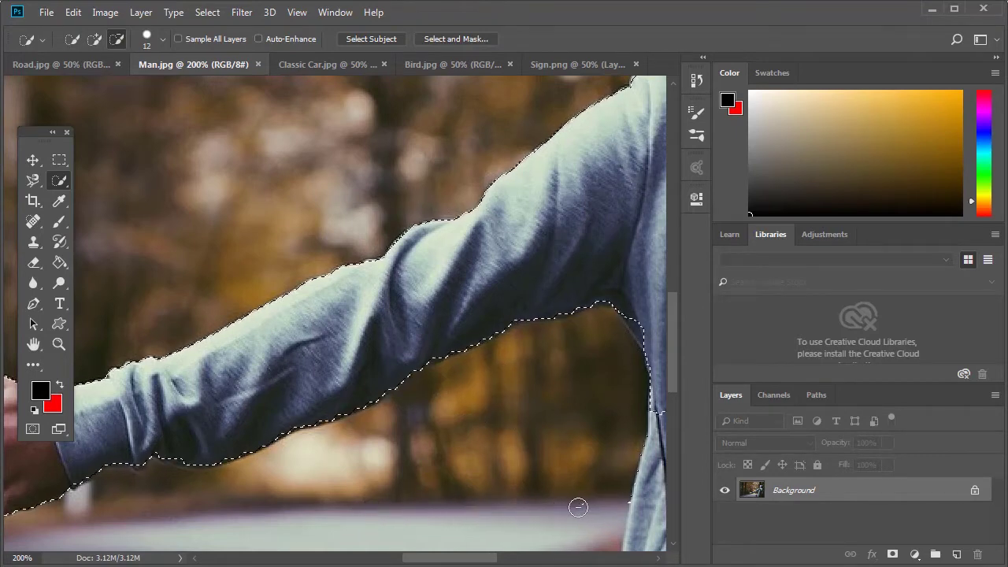
- Add the backpack, neck and right side of the torso so the whole hiker is selected
key("ctrl+minus")
key("ctrl+minus")
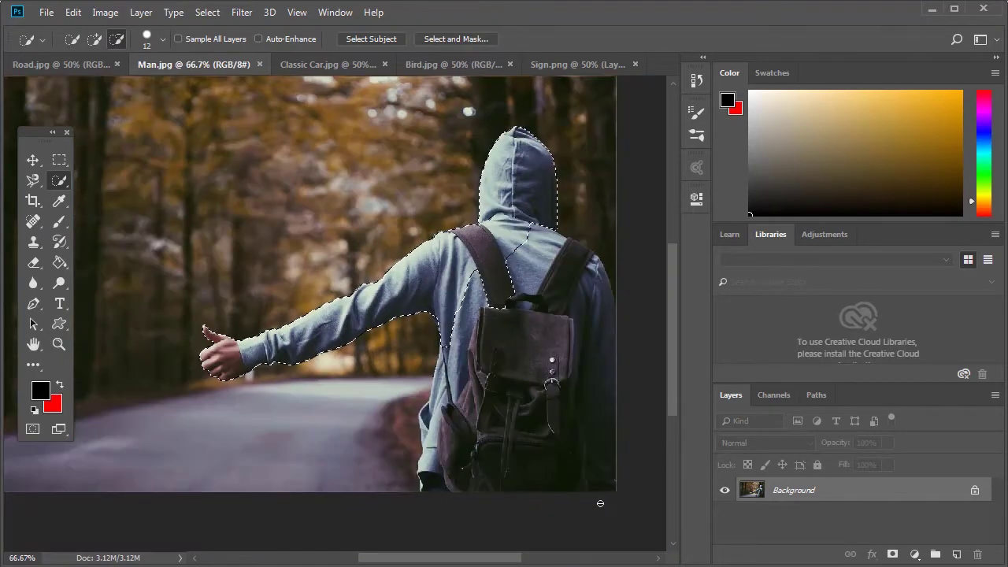
left_click(94, 38)
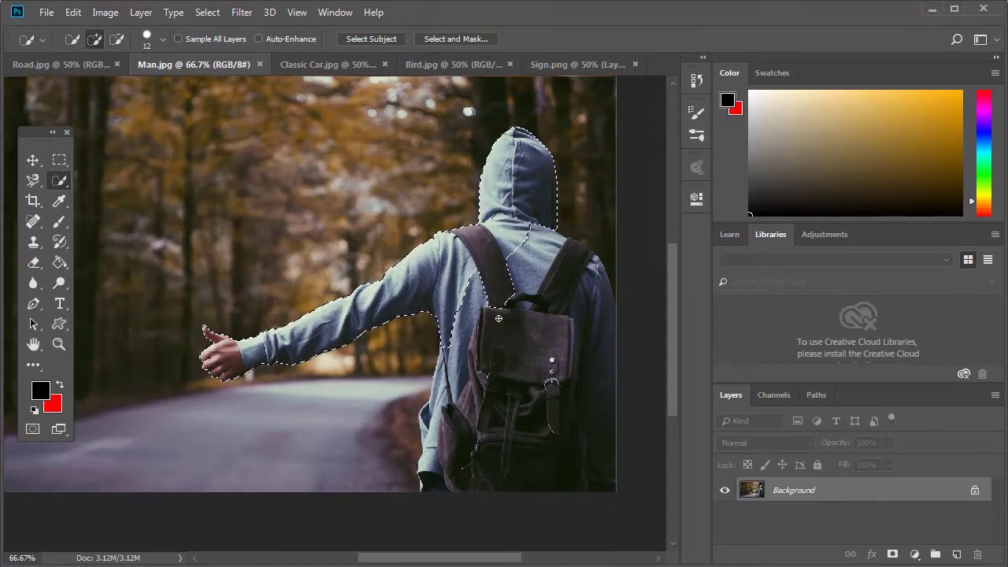
left_click_drag(499, 318, 548, 350)
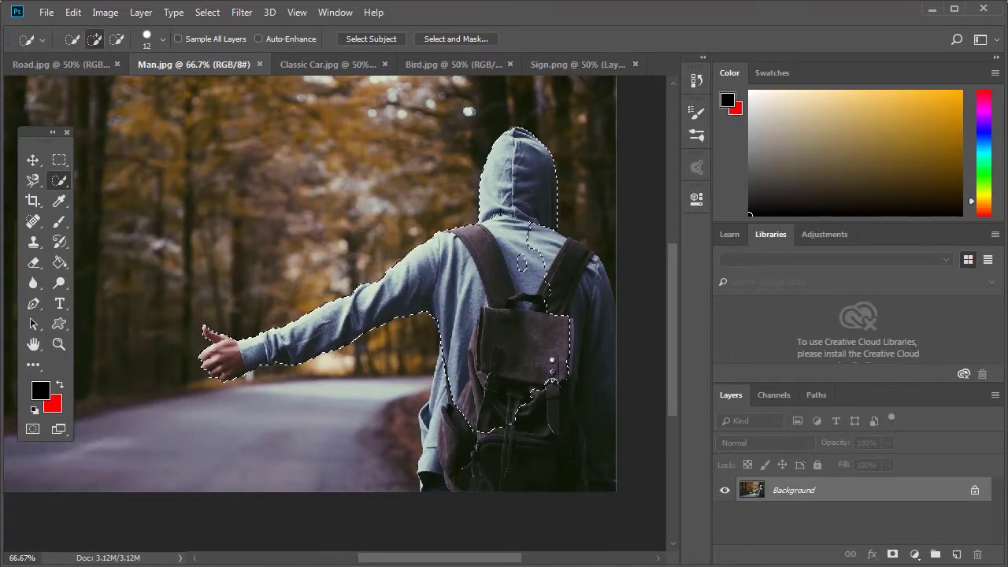
left_click_drag(501, 212, 521, 245)
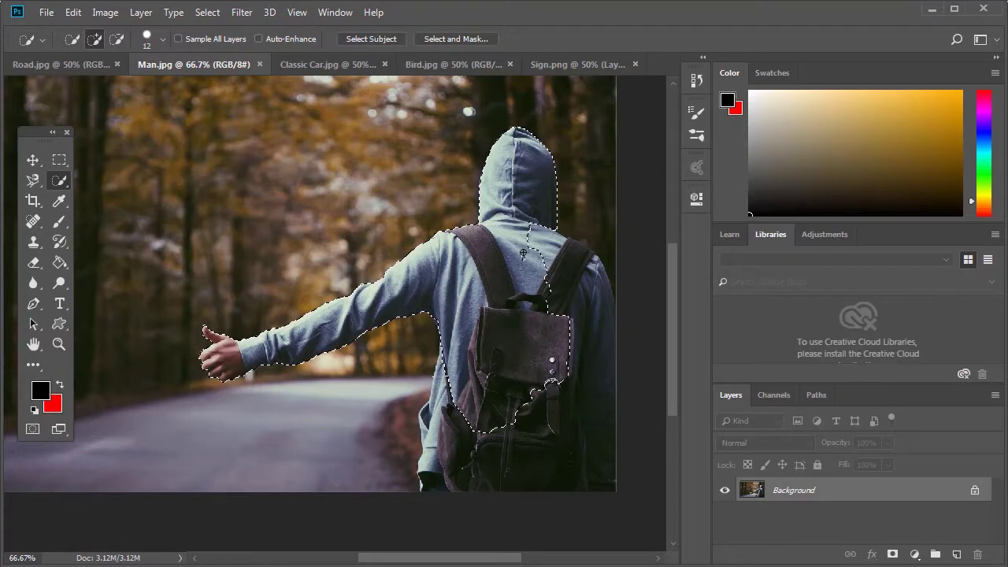
left_click(530, 237)
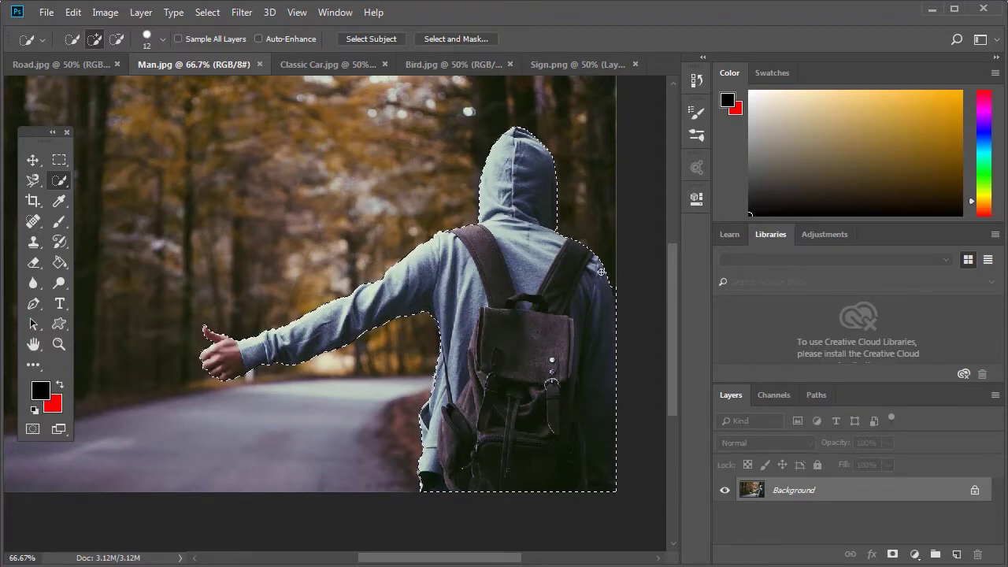
scroll(575, 300, "up", 1)
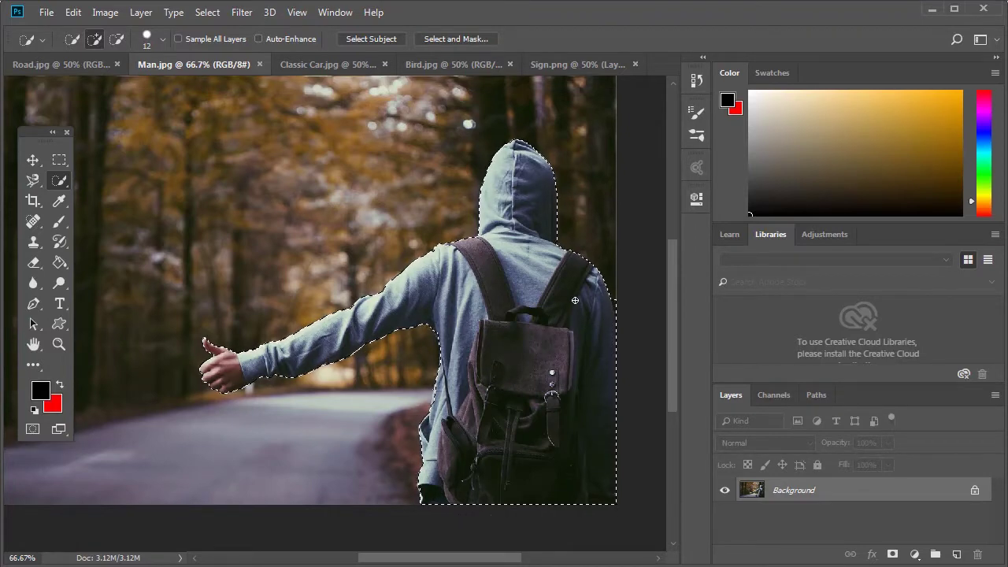
left_click(32, 160)
- Move the hiker onto Road.jpg, scale it and place it at the road's right edge, then close Man.jpg
mouse_move(455, 339)
left_mouse_down()
mouse_move(366, 339)
mouse_move(186, 175)
mouse_move(127, 77)
mouse_move(87, 42)
mouse_move(409, 301)
left_mouse_up()
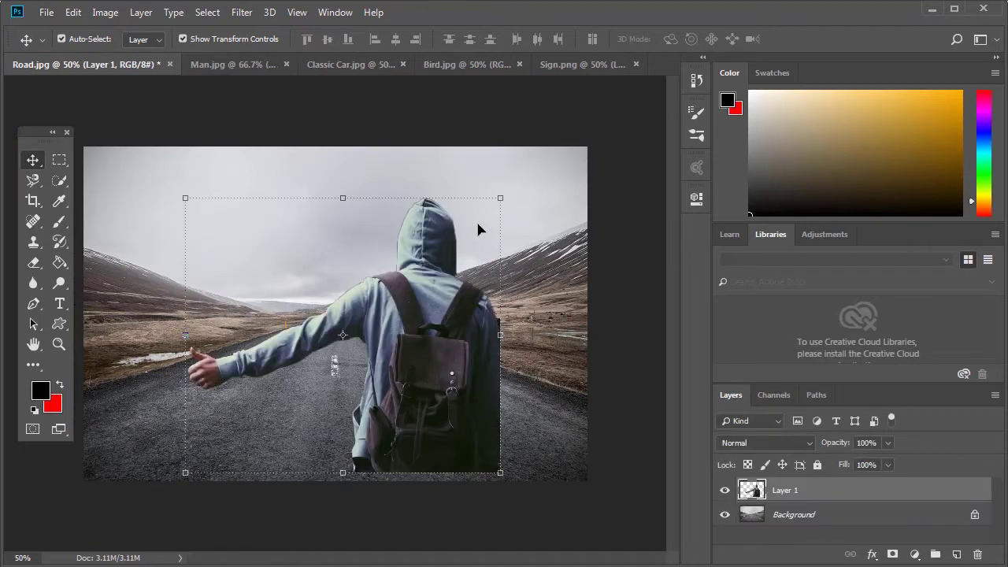
mouse_move(501, 198)
left_mouse_down()
mouse_move(460, 252)
mouse_move(394, 292)
left_mouse_up()
left_click_drag(385, 387, 579, 394)
left_click_drag(387, 302, 345, 270)
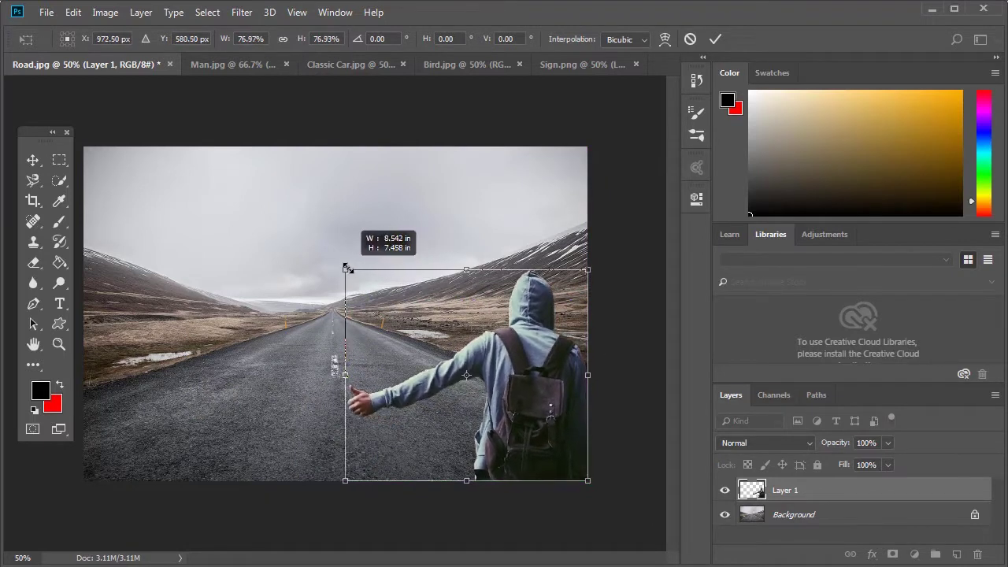
left_click(714, 39)
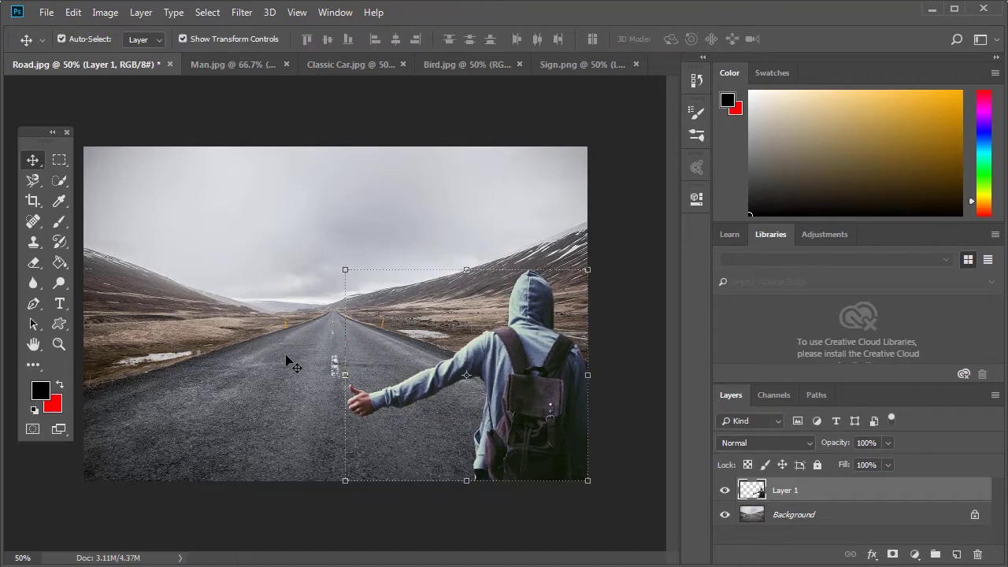
left_click(286, 64)
- On Classic Car.jpg, Quick Select the rear fender, roof, side windows, hood, bumper and wheels
left_click(238, 70)
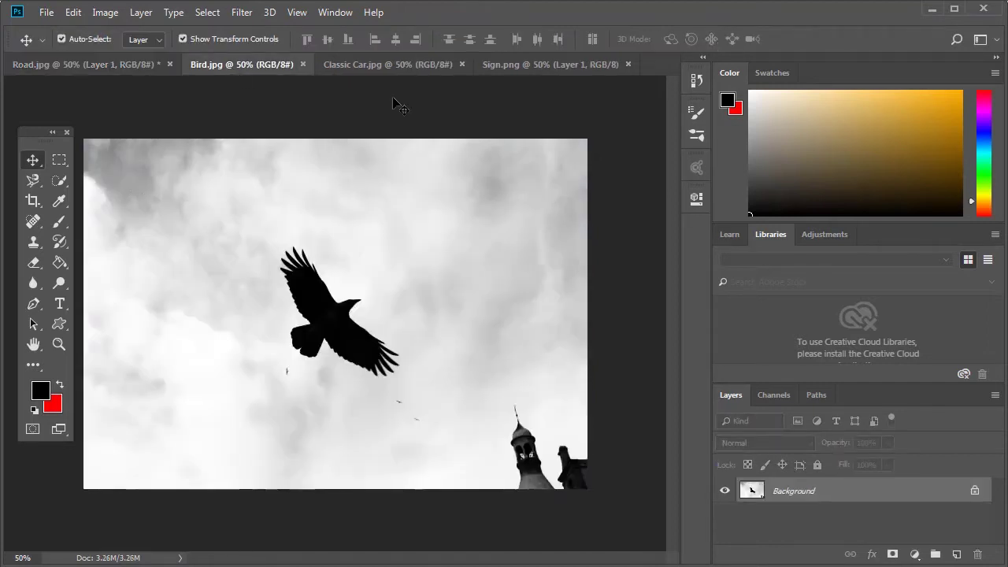
left_click(418, 67)
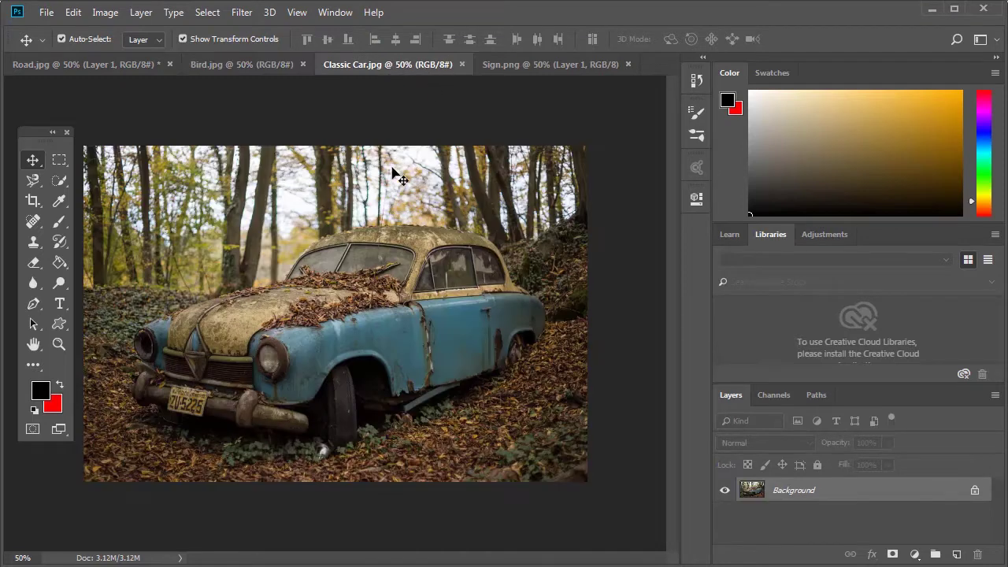
left_click(59, 180)
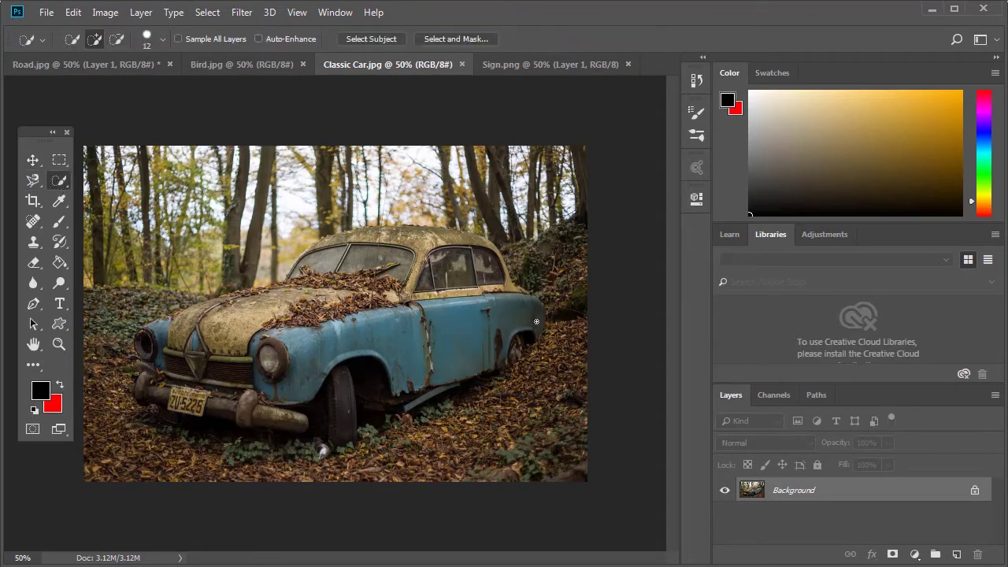
left_click_drag(530, 316, 493, 296)
left_click_drag(475, 248, 487, 250)
left_click_drag(428, 256, 366, 257)
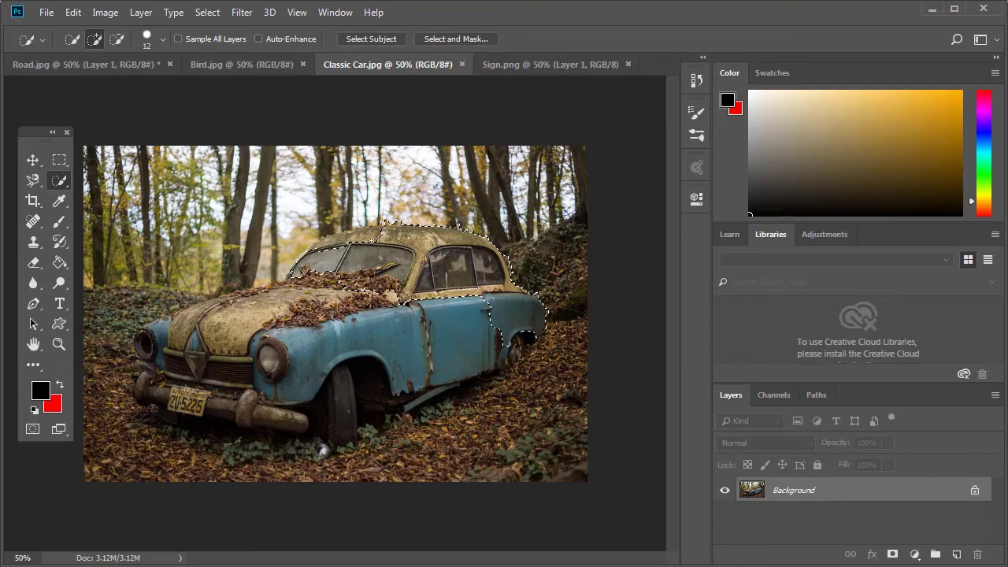
left_click_drag(234, 325, 237, 308)
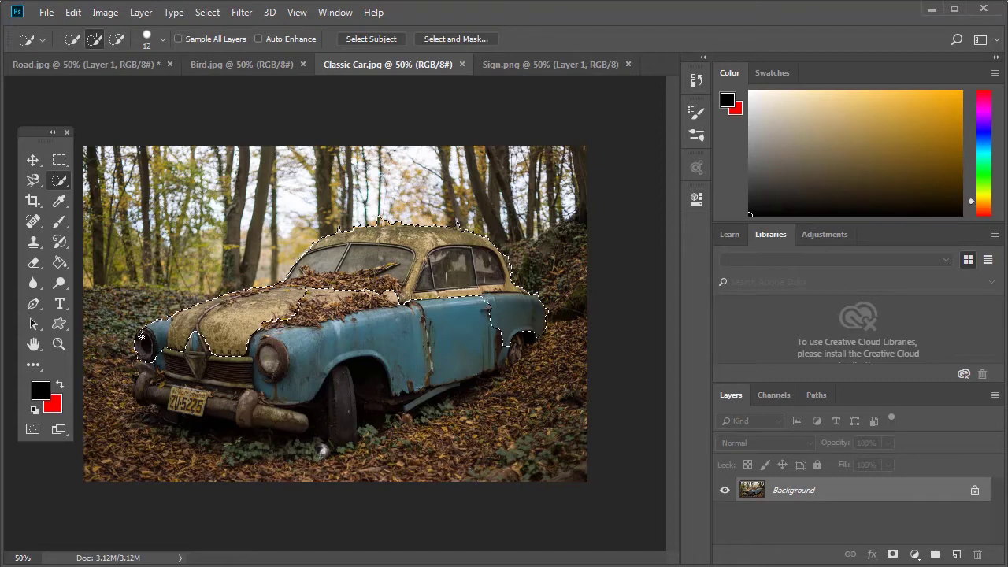
left_click_drag(190, 419, 203, 410)
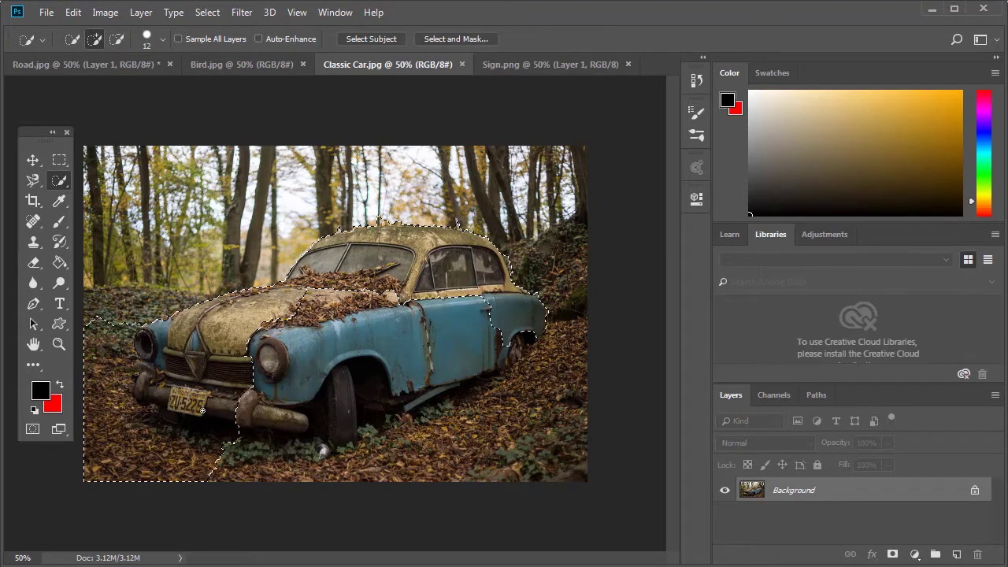
left_click_drag(285, 408, 279, 330)
mouse_move(299, 432)
left_mouse_down()
mouse_move(401, 390)
mouse_move(444, 389)
left_mouse_up()
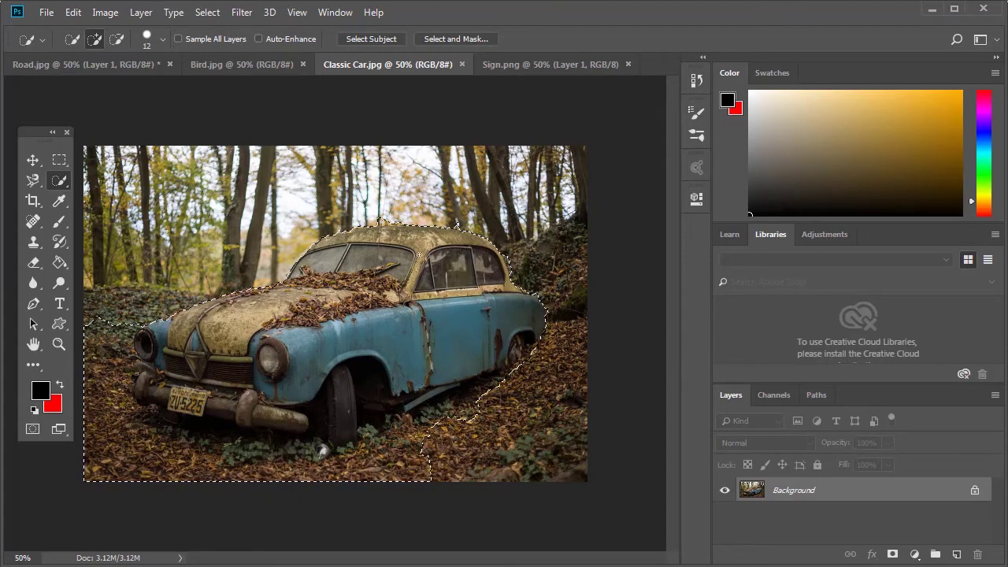
- Zoom in and subtract the excess selection at the car's rear and along the rear roof edge
key("ctrl+plus")
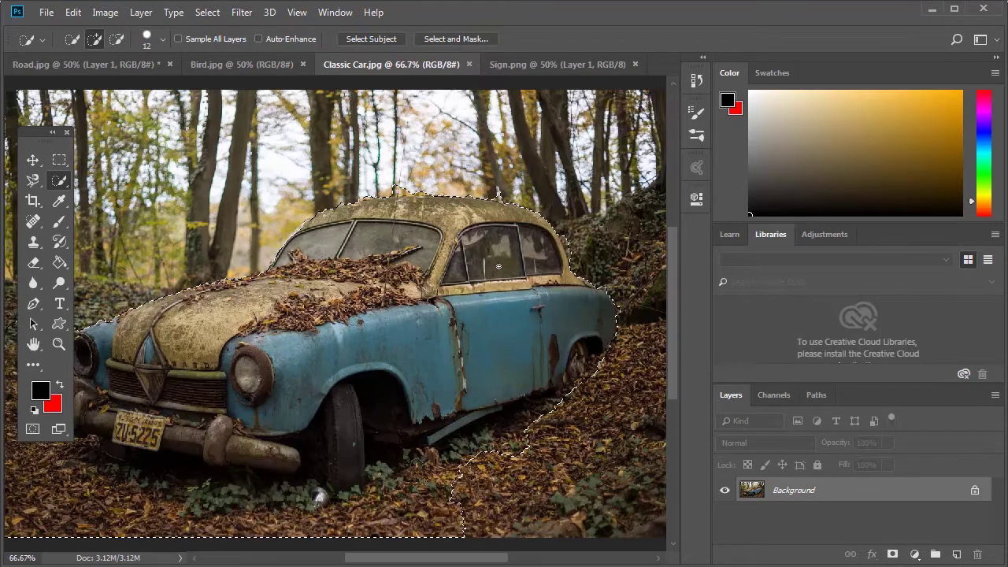
key("ctrl+plus")
mouse_move(433, 558)
left_mouse_down()
mouse_move(470, 543)
mouse_move(521, 559)
left_mouse_up()
key("ctrl+plus")
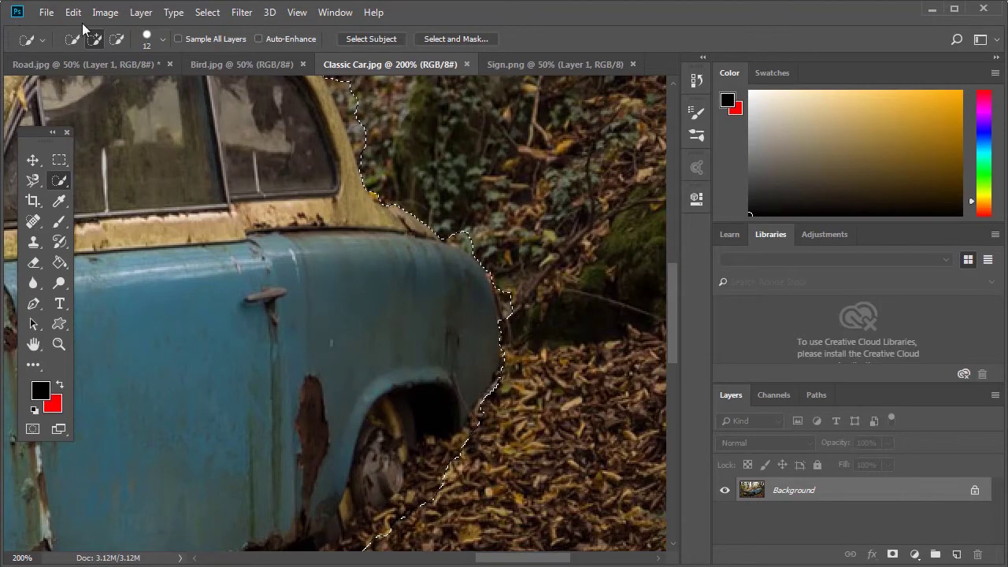
left_click(117, 39)
mouse_move(520, 270)
left_mouse_down()
mouse_move(509, 314)
mouse_move(369, 184)
left_mouse_up()
scroll(370, 184, "up", 1)
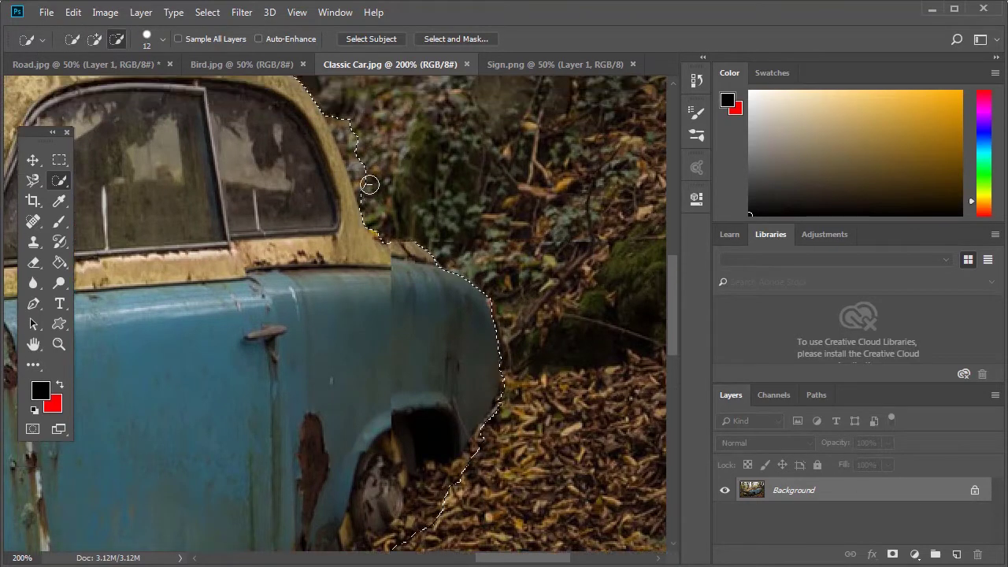
left_click_drag(351, 138, 346, 142)
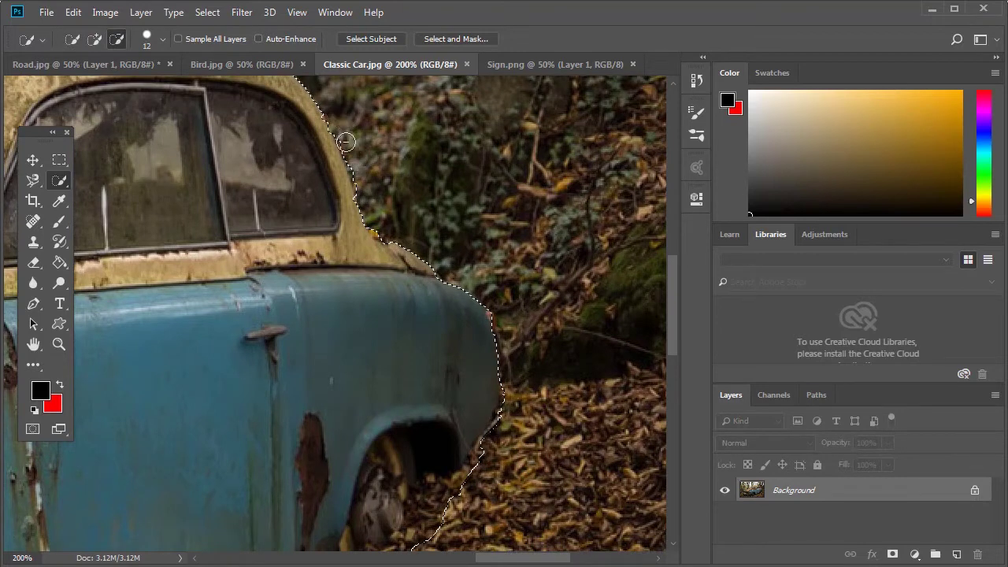
scroll(363, 206, "up", 1)
scroll(349, 176, "up", 1)
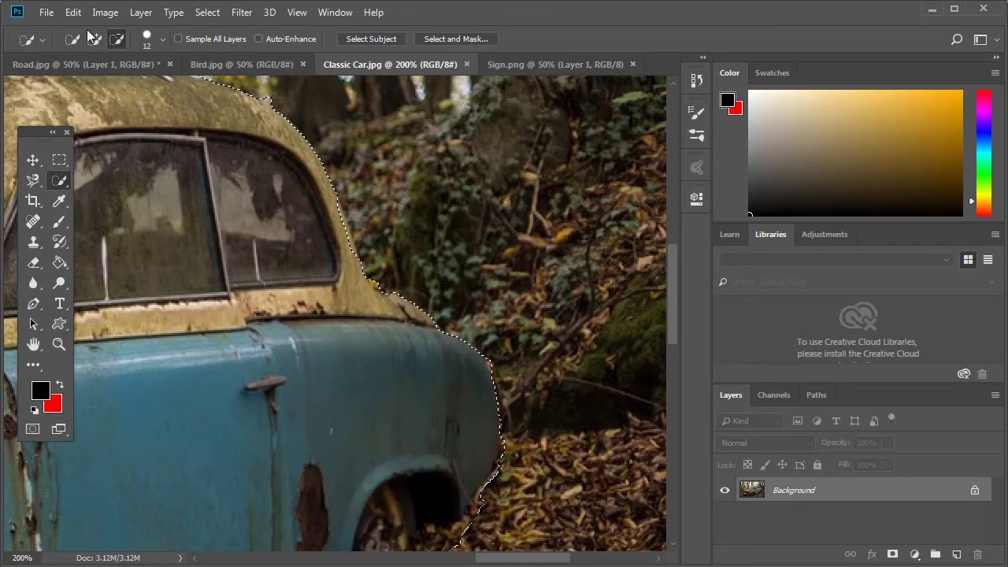
left_click_drag(327, 204, 343, 249)
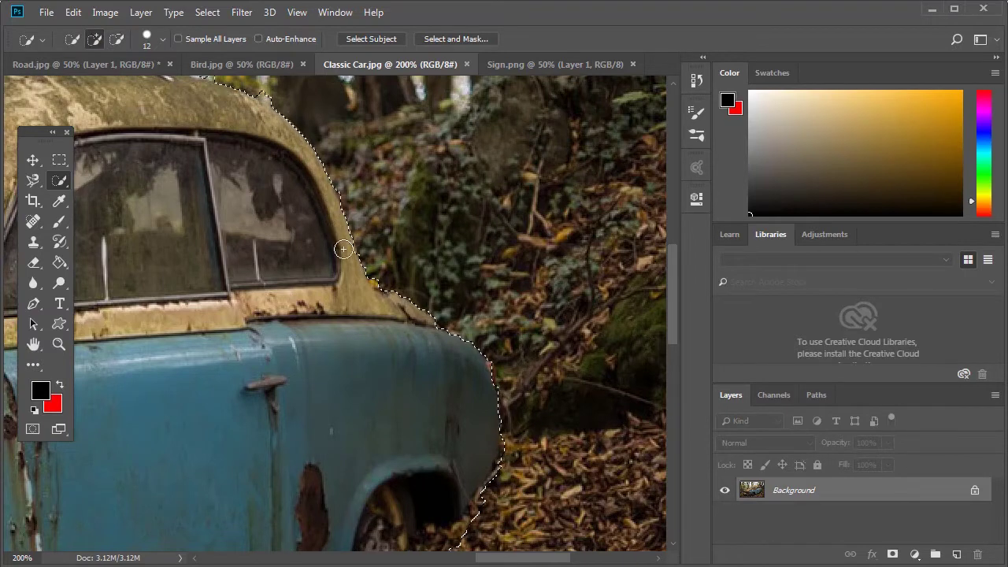
- Remove the branch spike and background bump above the roof so the selection hugs the roofline
scroll(328, 237, "up", 1)
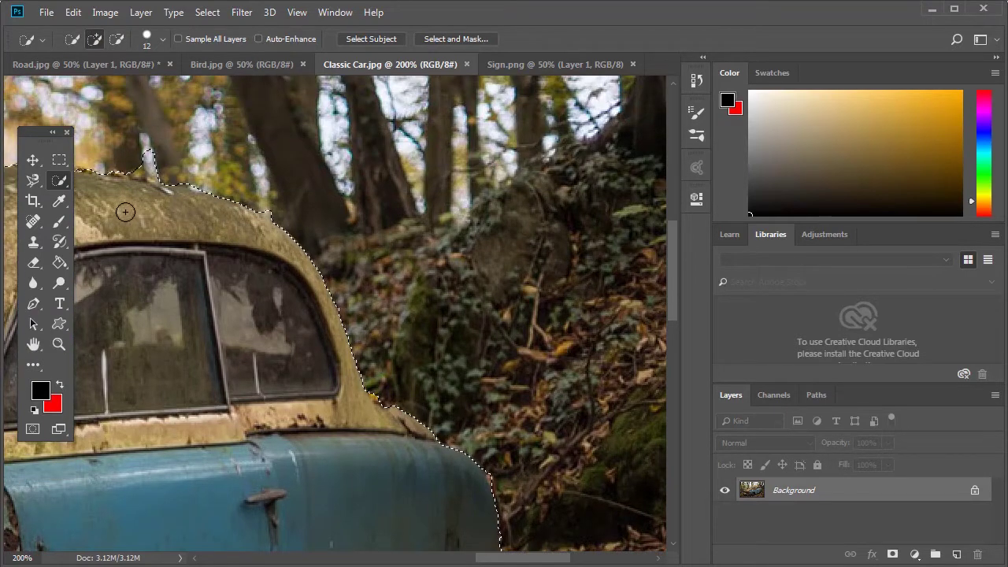
scroll(250, 283, "up", 2)
left_click(117, 39)
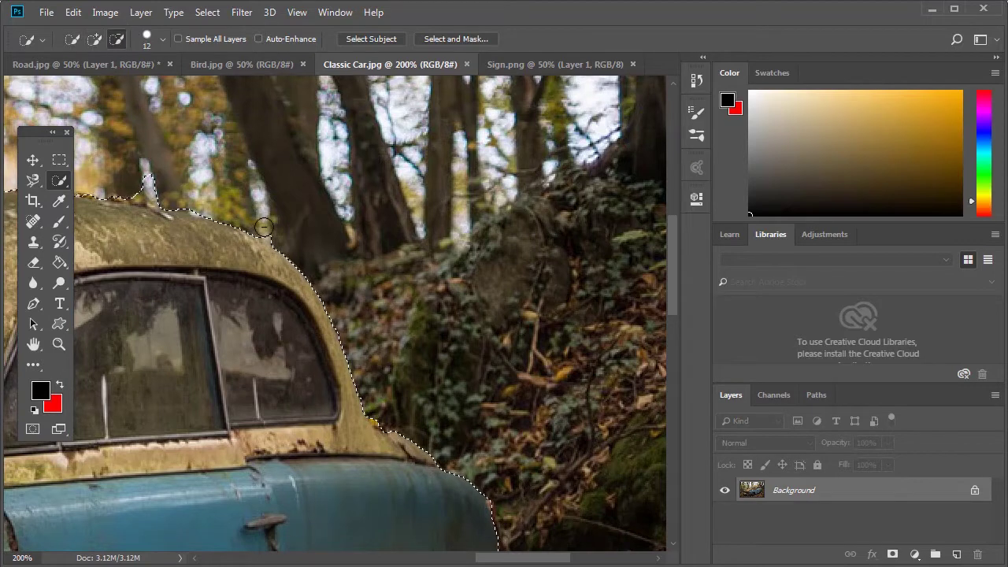
left_click_drag(275, 239, 166, 205)
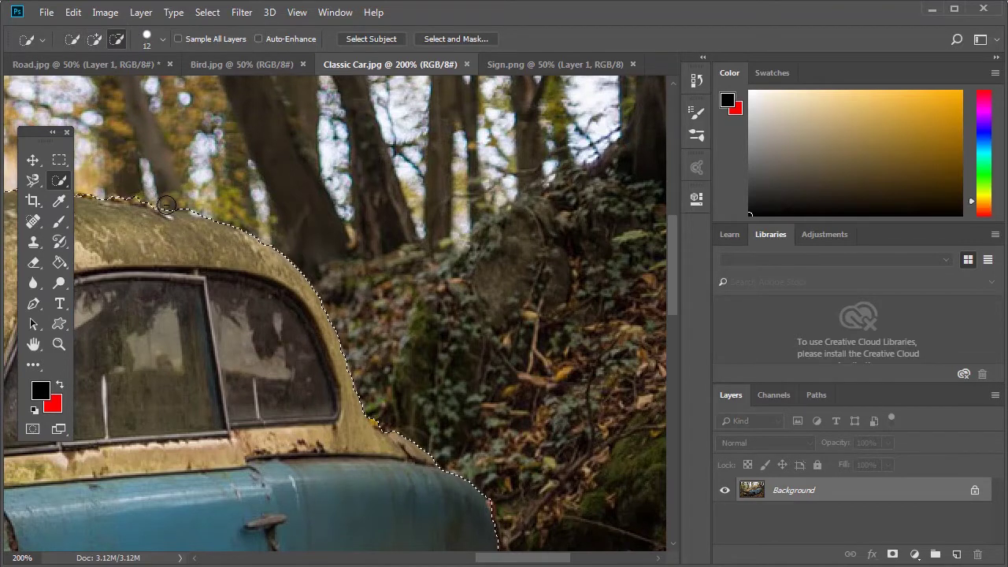
left_click(94, 39)
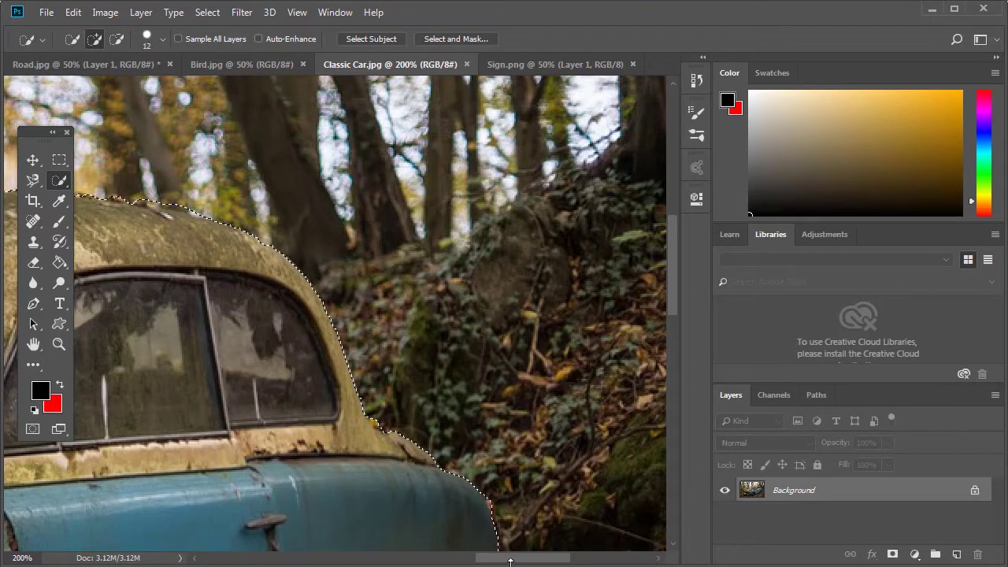
left_click_drag(496, 558, 447, 563)
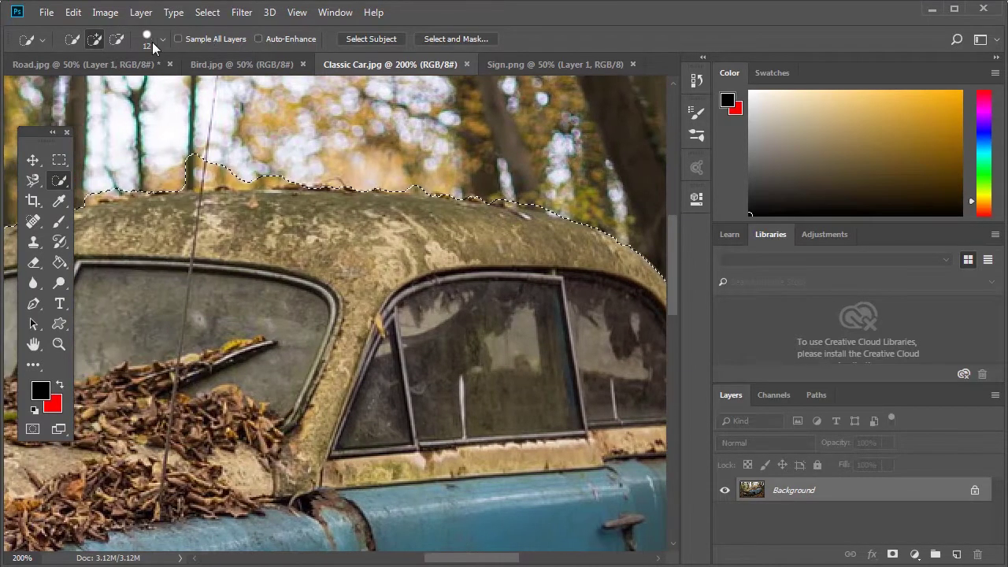
left_click_drag(299, 171, 232, 176)
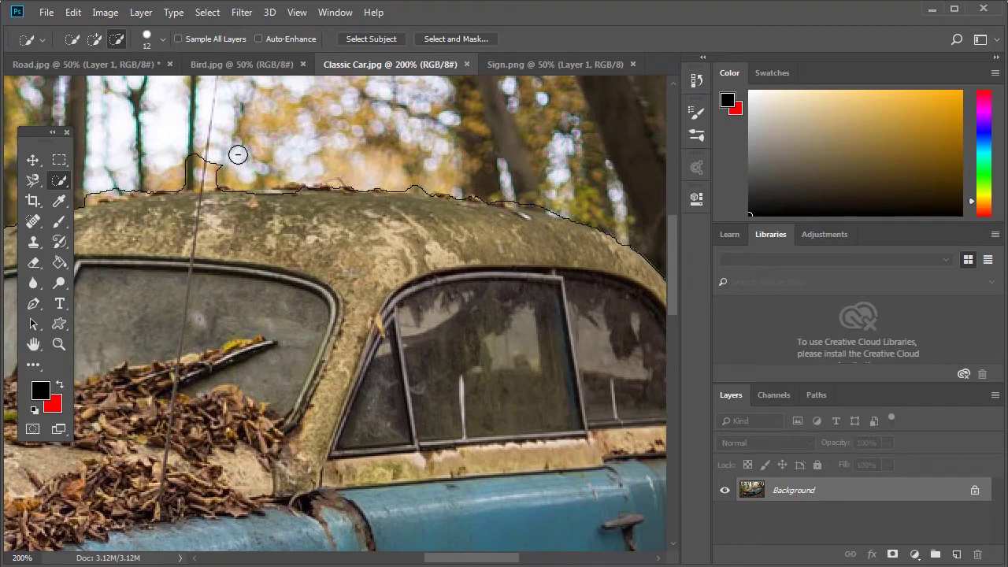
left_click(94, 38)
left_click_drag(319, 193, 226, 193)
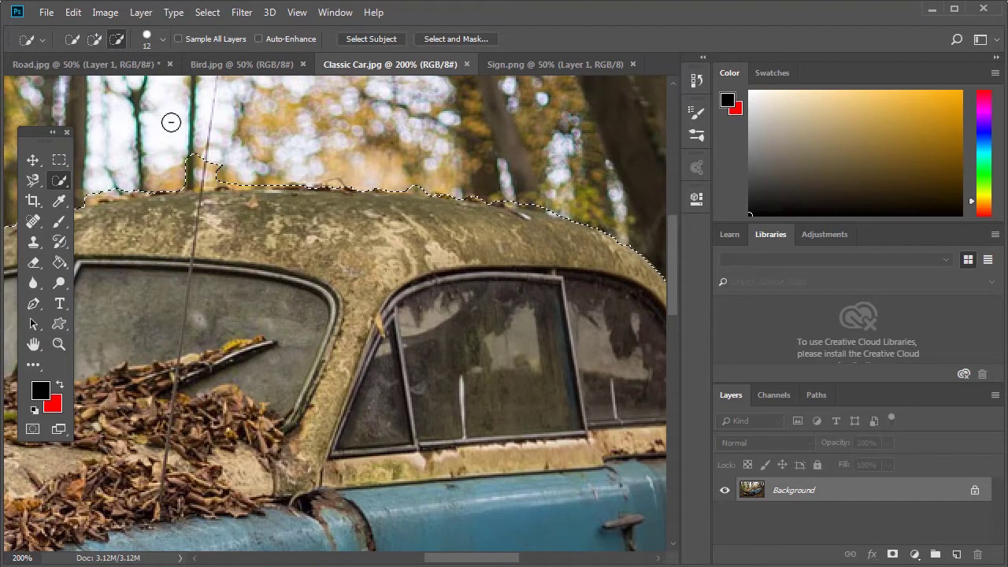
mouse_move(169, 119)
left_mouse_down()
mouse_move(224, 172)
mouse_move(167, 172)
left_mouse_up()
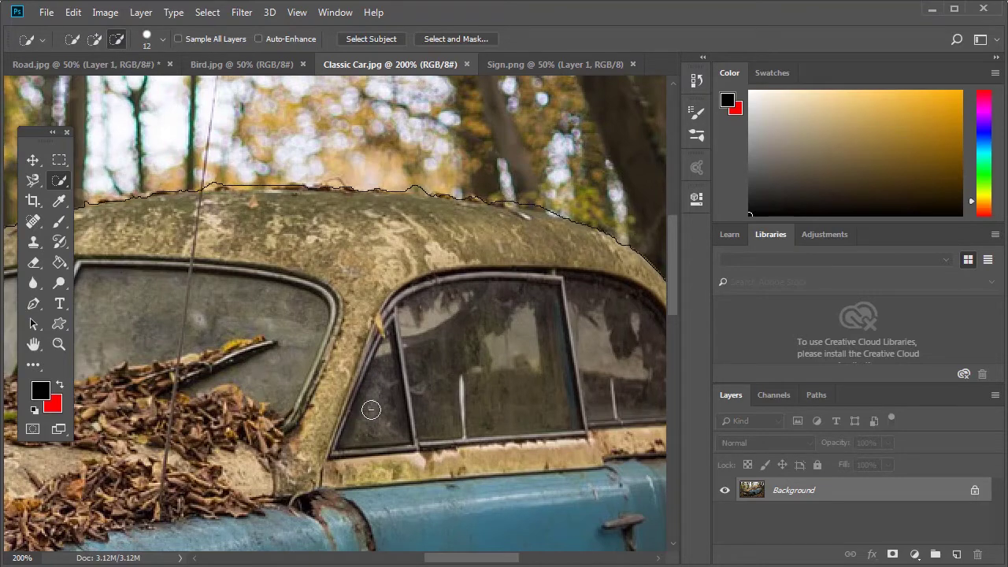
key("ctrl+minus")
key("ctrl+minus")
key("ctrl+minus")
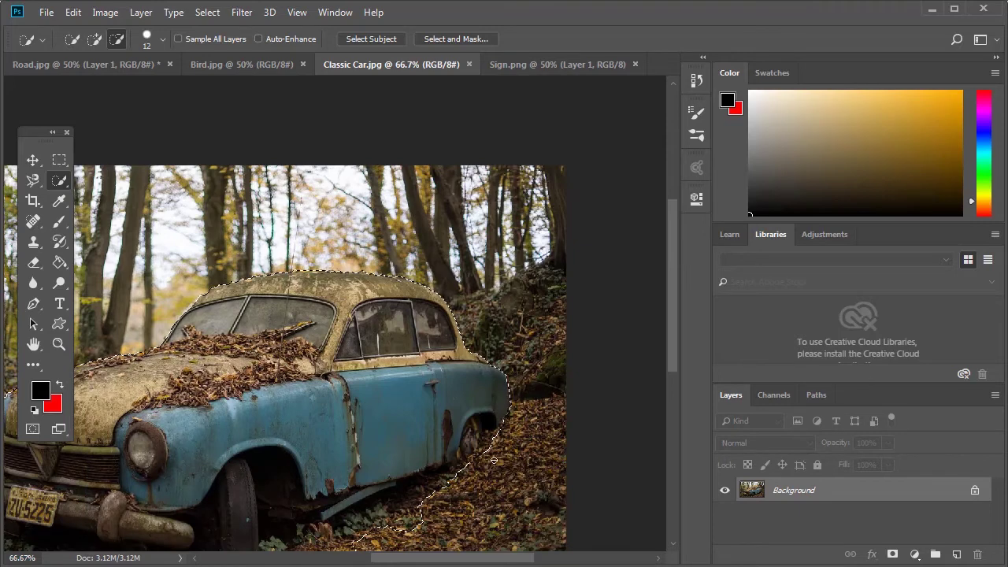
- Subtract the leaf-covered ground beside the rear wheel, along the car's bottom and below the front bumper
mouse_move(463, 464)
left_mouse_down()
mouse_move(483, 463)
mouse_move(424, 509)
left_mouse_up()
scroll(423, 532, "down", 2)
scroll(394, 504, "down", 2)
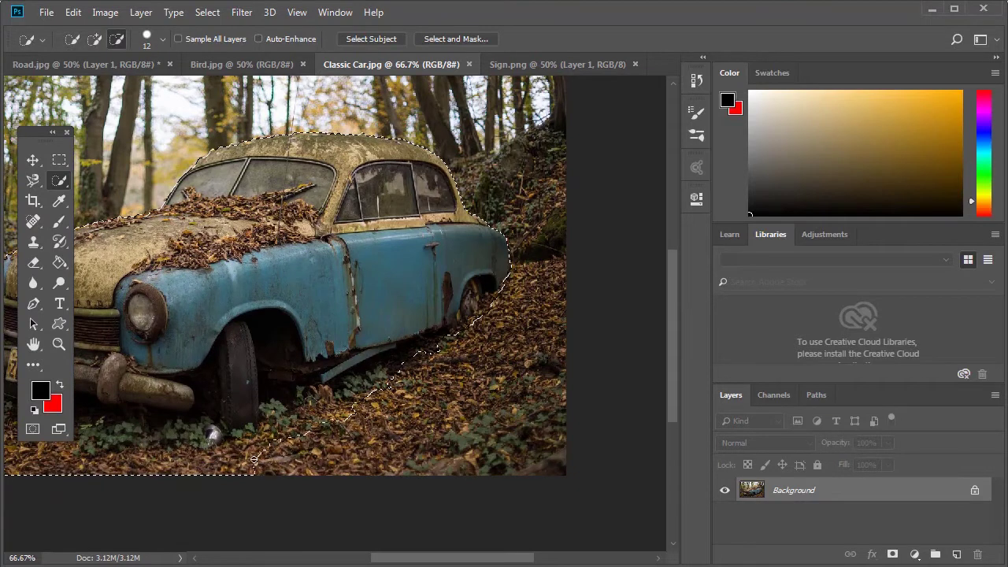
left_click_drag(254, 459, 245, 465)
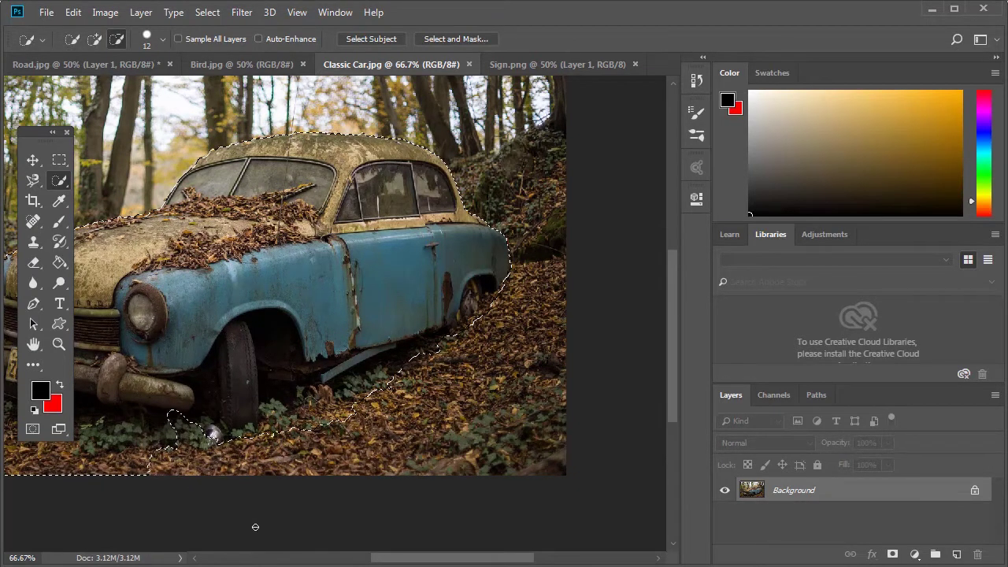
scroll(254, 531, "left", 5)
left_click_drag(366, 427, 326, 447)
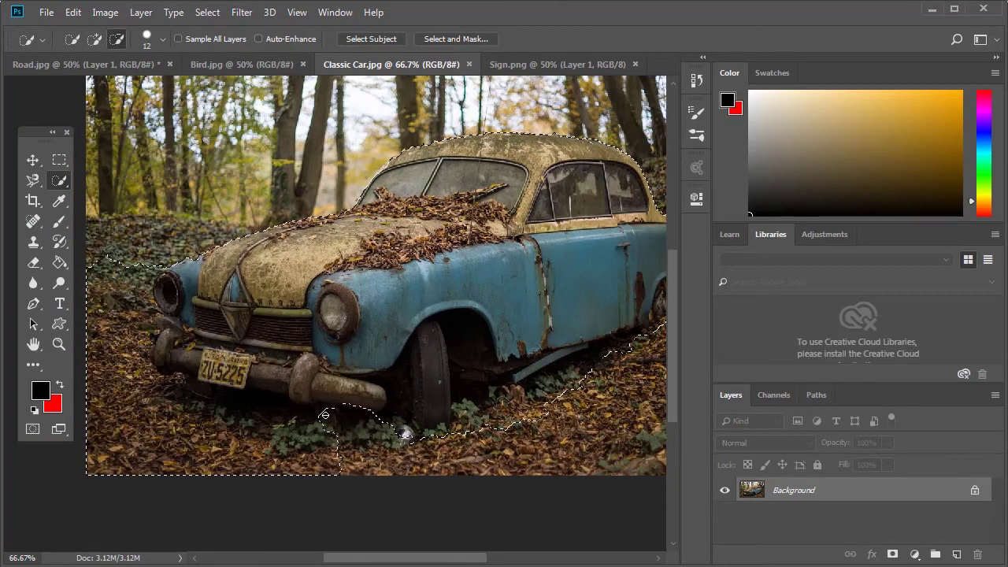
left_click(254, 445)
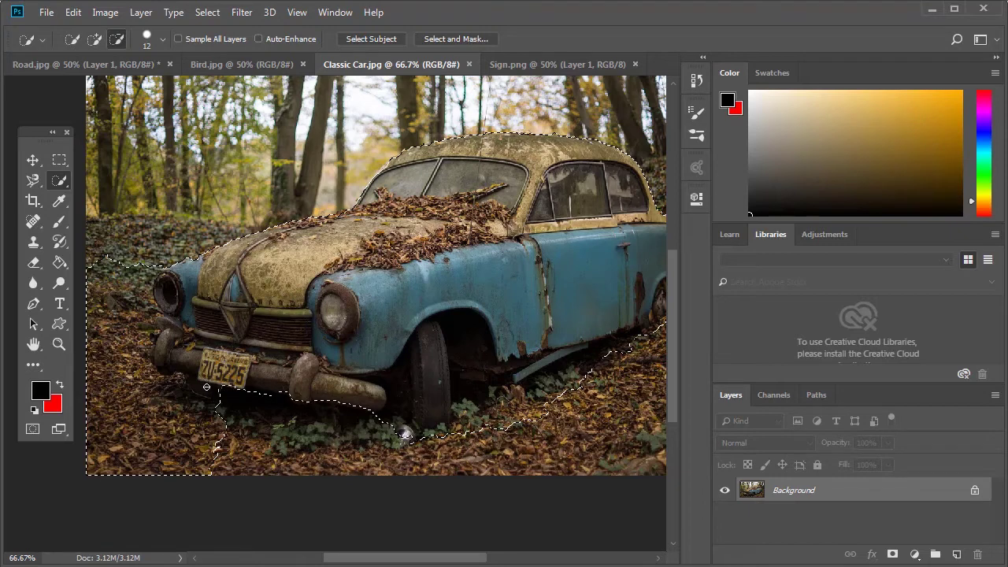
left_click_drag(153, 375, 144, 368)
left_click_drag(137, 329, 145, 315)
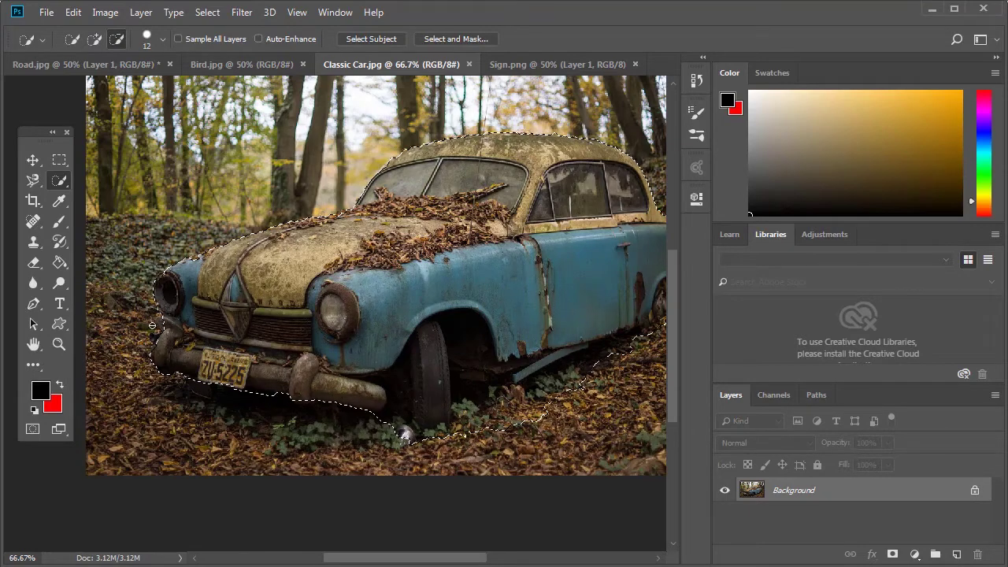
key("ctrl+plus")
key("ctrl+plus")
left_click_drag(392, 561, 329, 562)
- Subtract the dark area by the bumper and trim the selection along the bumper and headlight mount
left_click(96, 40)
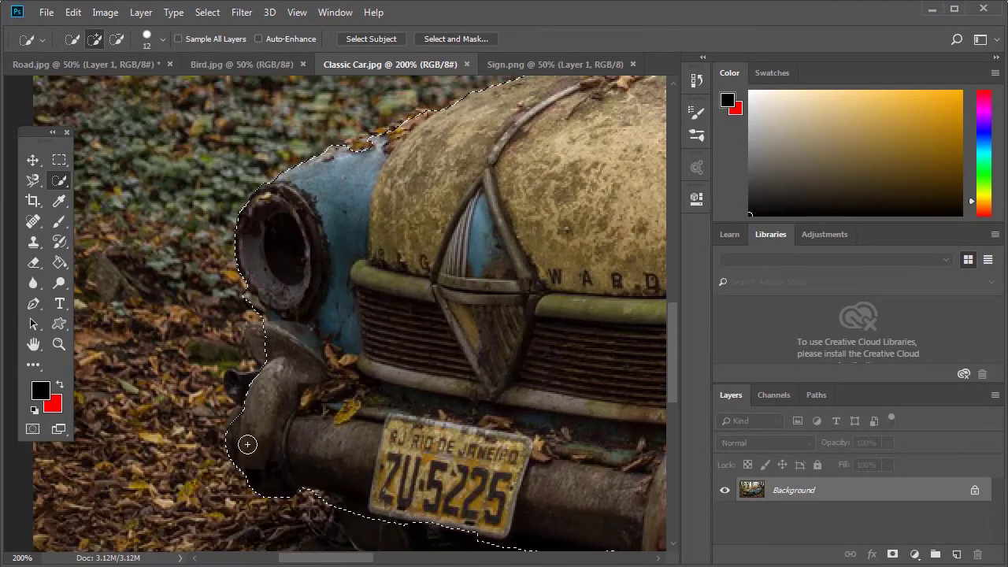
mouse_move(244, 386)
left_mouse_down()
mouse_move(246, 411)
mouse_move(259, 387)
left_mouse_up()
scroll(277, 386, "down", 1)
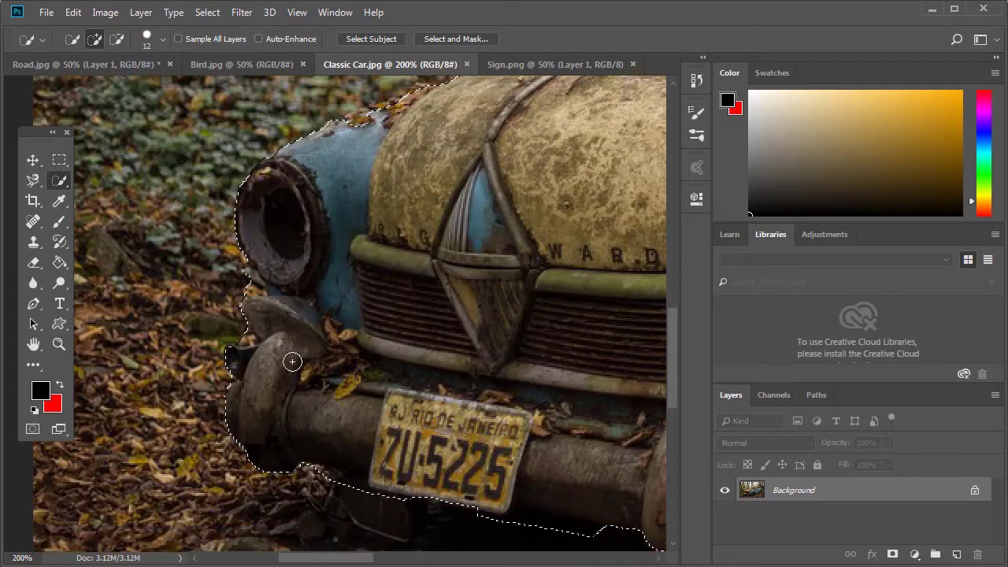
left_click(117, 39)
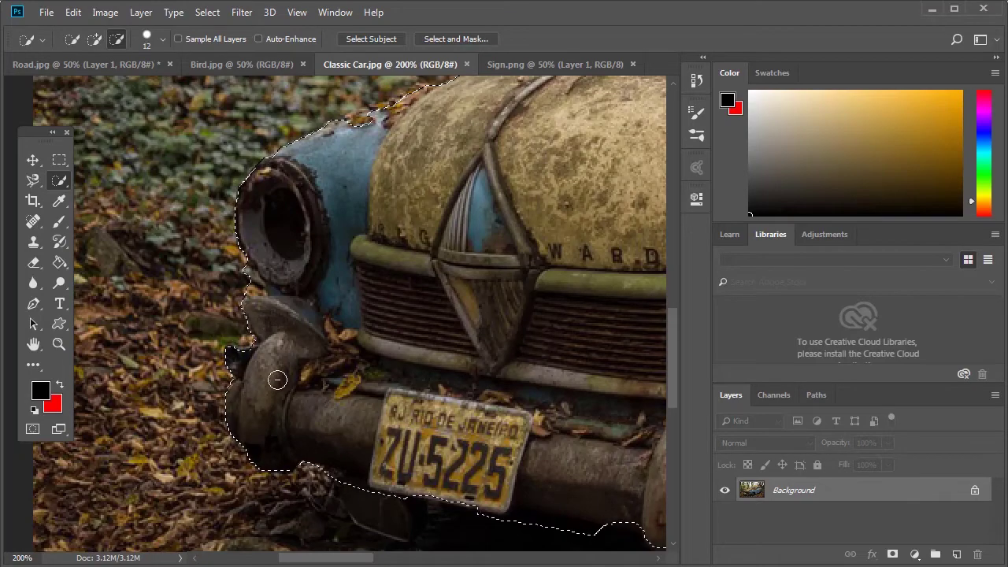
left_click_drag(243, 341, 237, 277)
key("ctrl+minus")
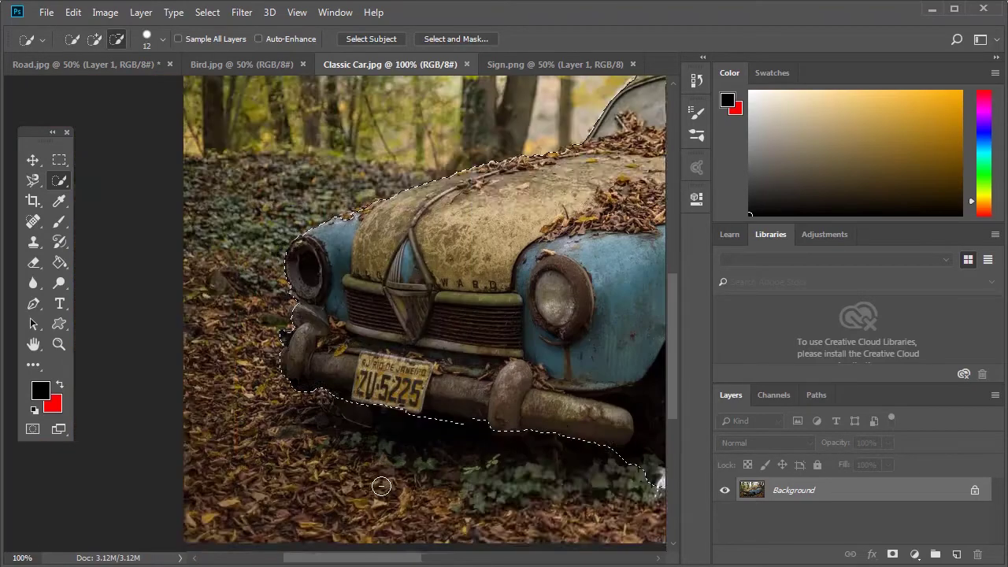
key("ctrl+minus")
key("ctrl+minus")
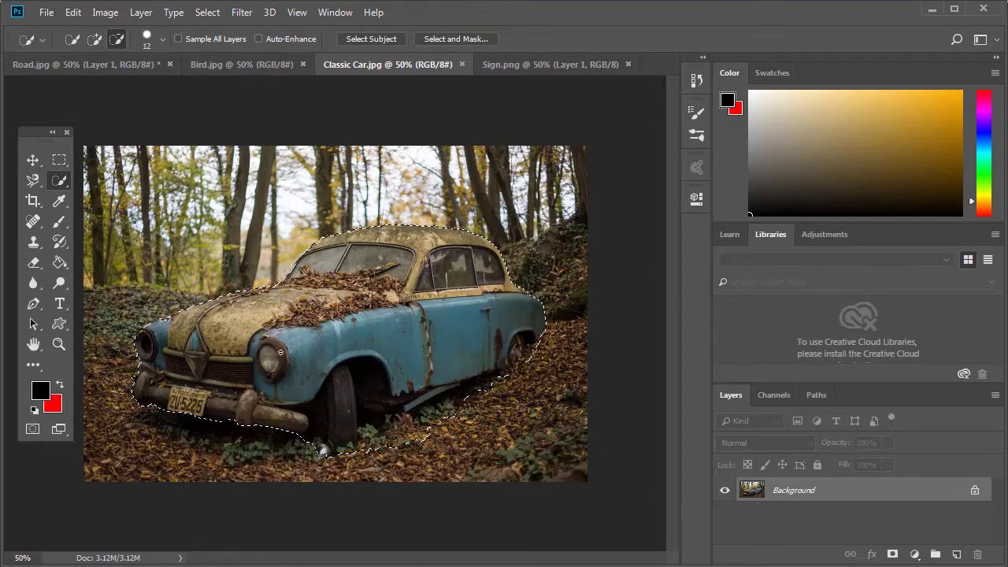
- Move the selected car into Road.jpg and scale it down to about half size
key("v")
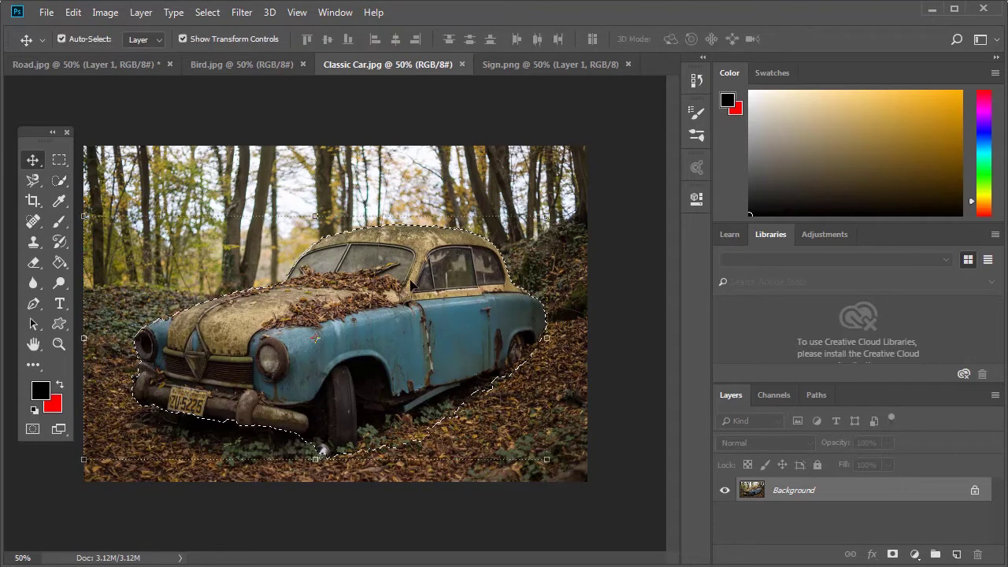
mouse_move(315, 244)
left_mouse_down()
mouse_move(23, 40)
mouse_move(266, 317)
left_mouse_up()
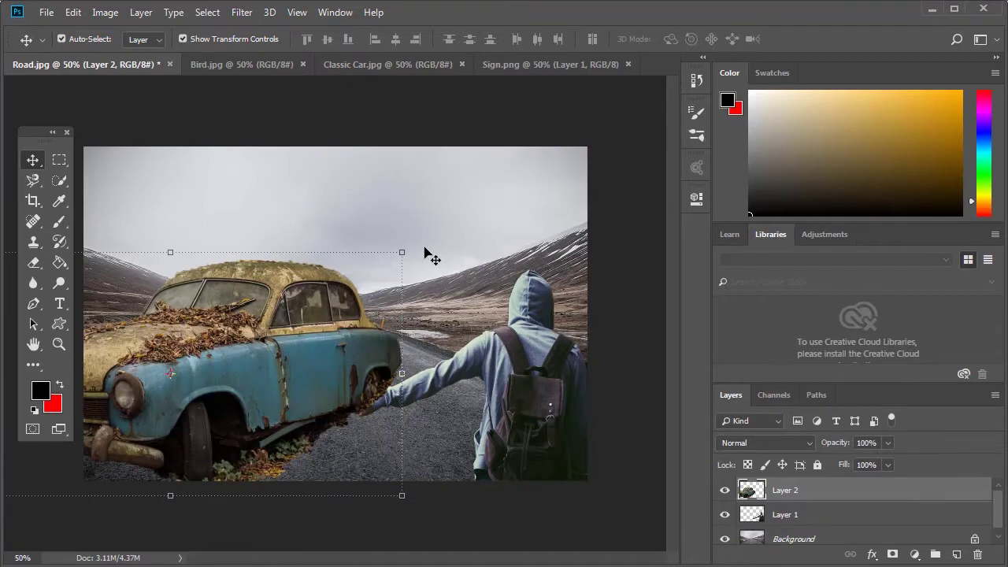
left_click_drag(402, 252, 308, 304)
left_click_drag(339, 383, 343, 322)
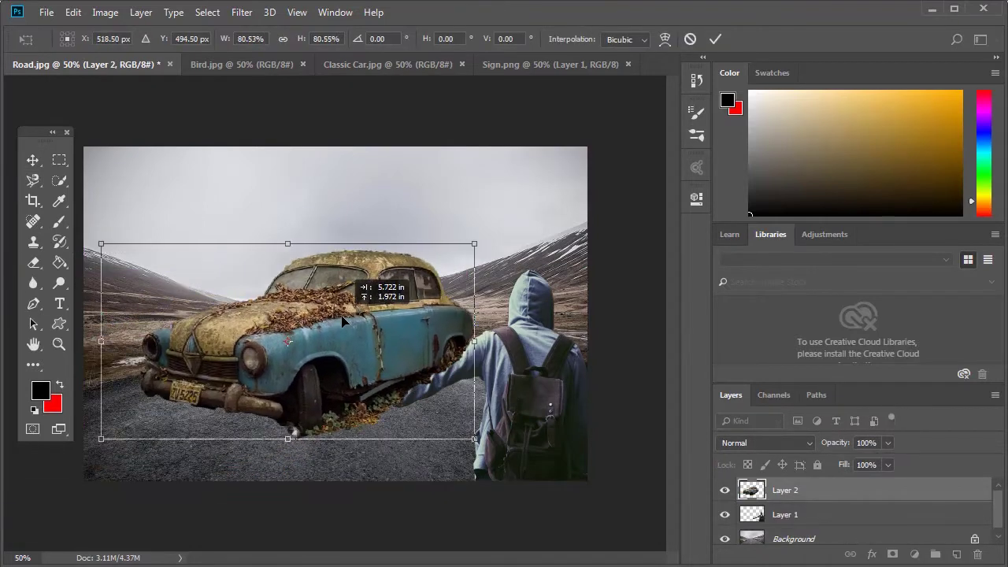
left_click_drag(473, 246, 321, 323)
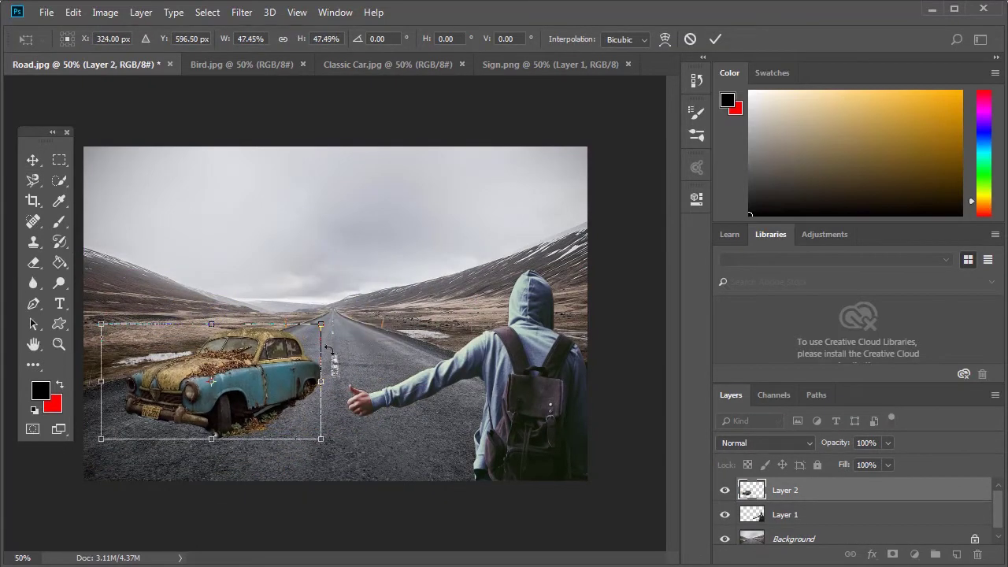
- Flip the car horizontally, shrink it further and park it at the left roadside
right_click(320, 325)
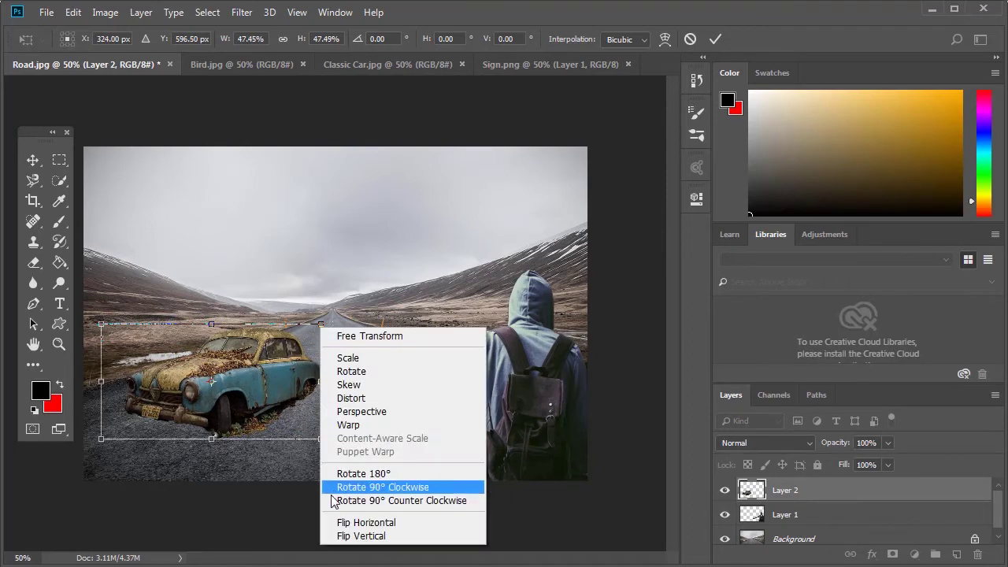
left_click(354, 521)
left_click_drag(293, 407, 282, 353)
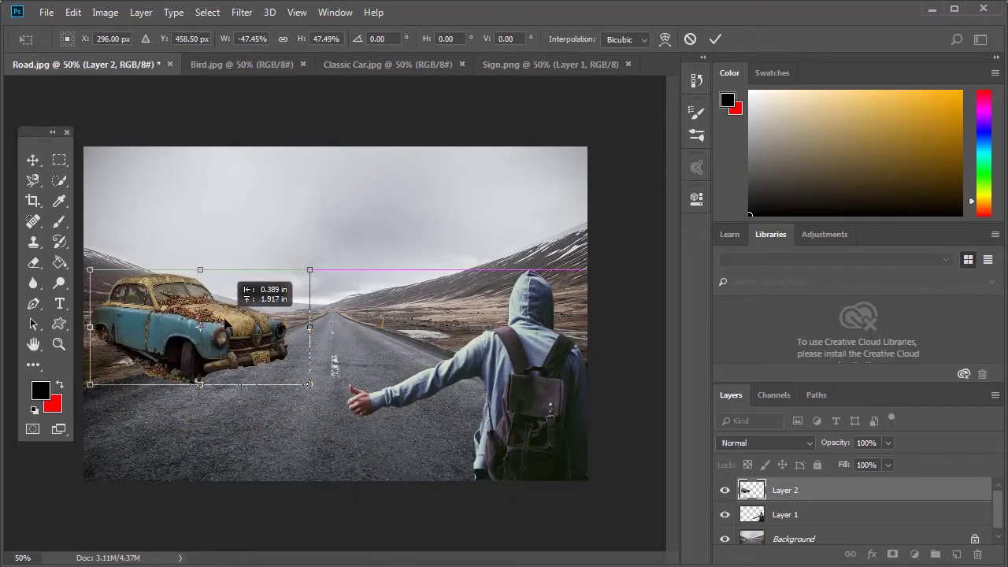
left_click_drag(315, 275, 240, 306)
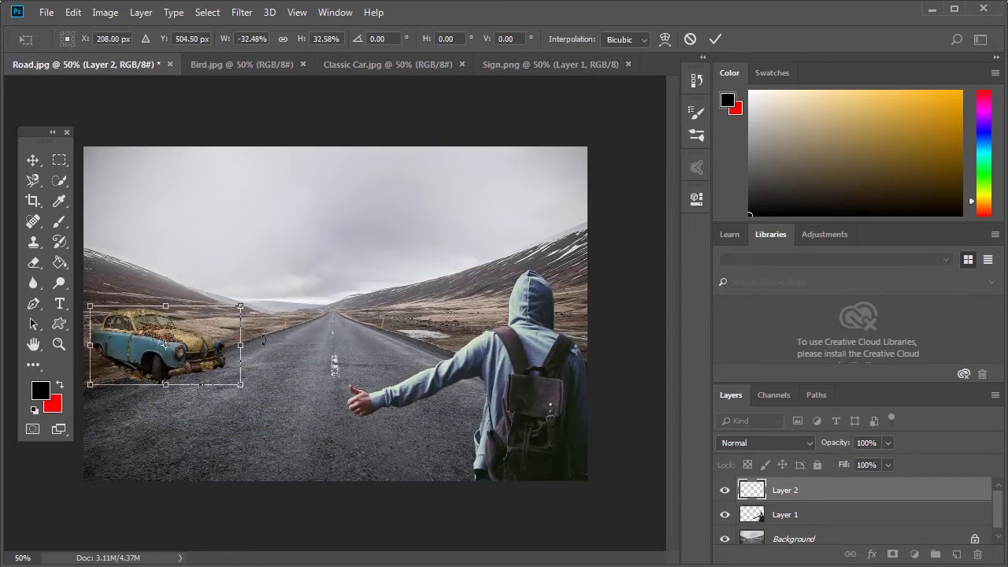
left_click_drag(203, 344, 198, 323)
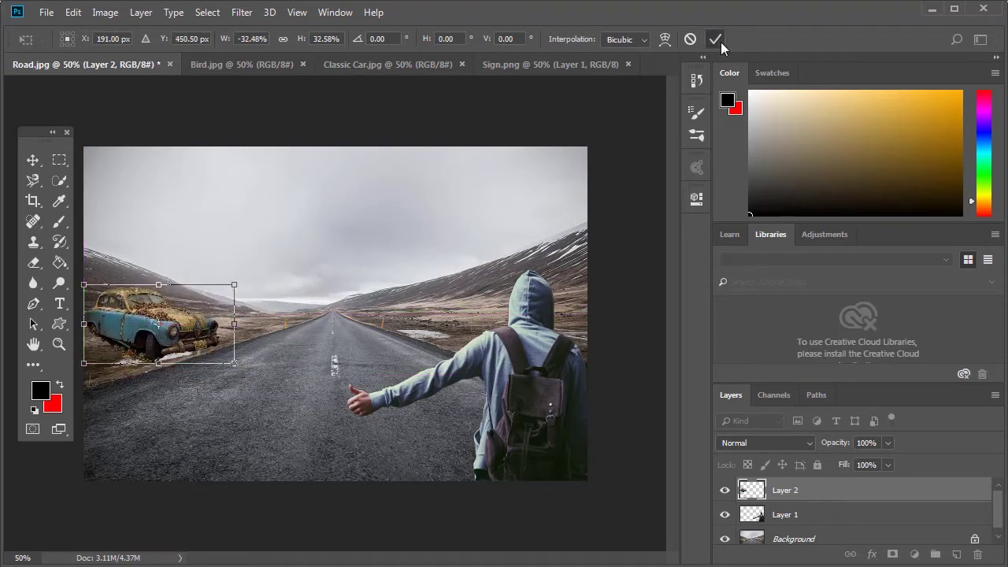
left_click(715, 40)
left_click(59, 345)
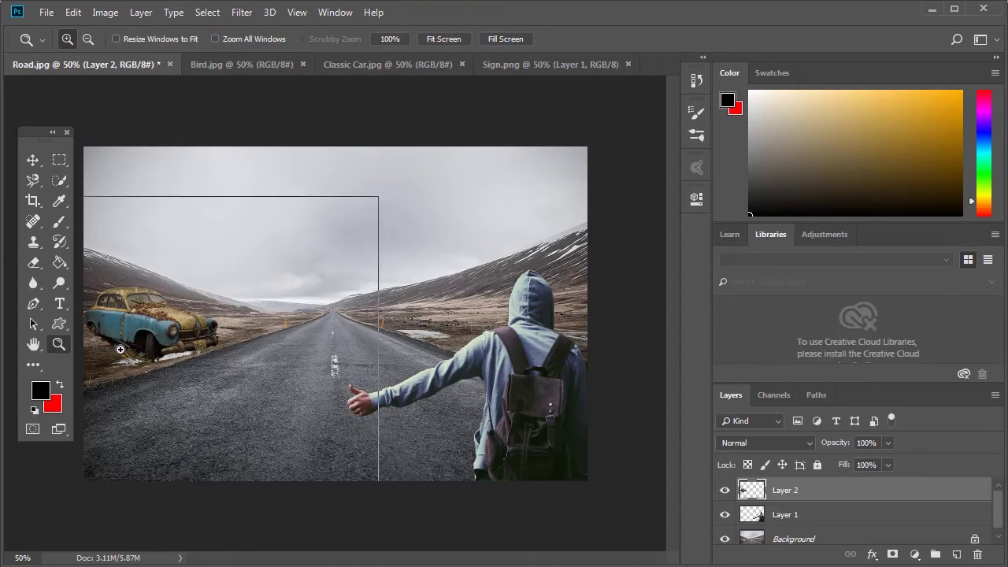
- Zoom in on the car and erase the stray ground patches around its base on Layer 2
left_click_drag(83, 197, 379, 482)
left_click_drag(397, 562, 342, 560)
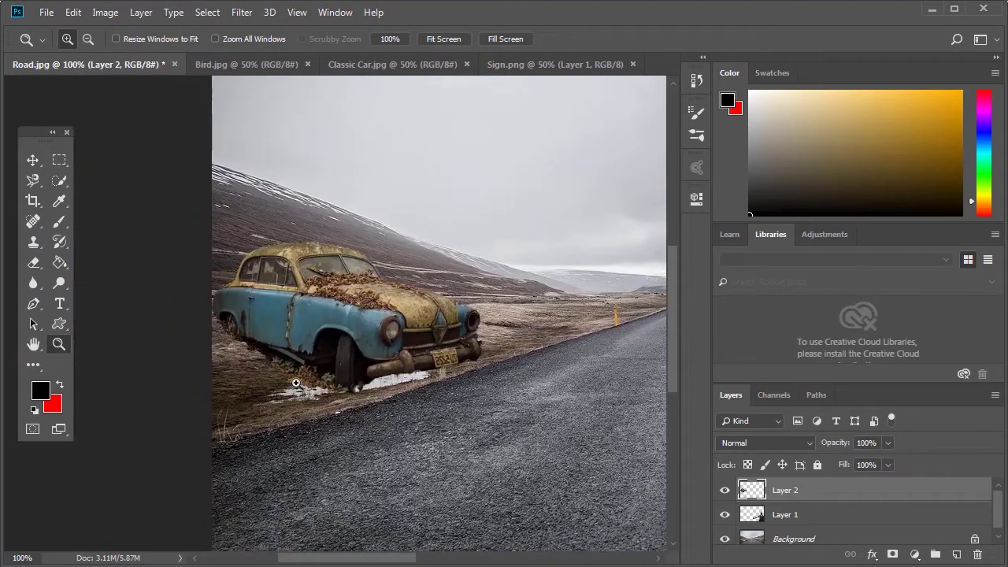
left_click(300, 354)
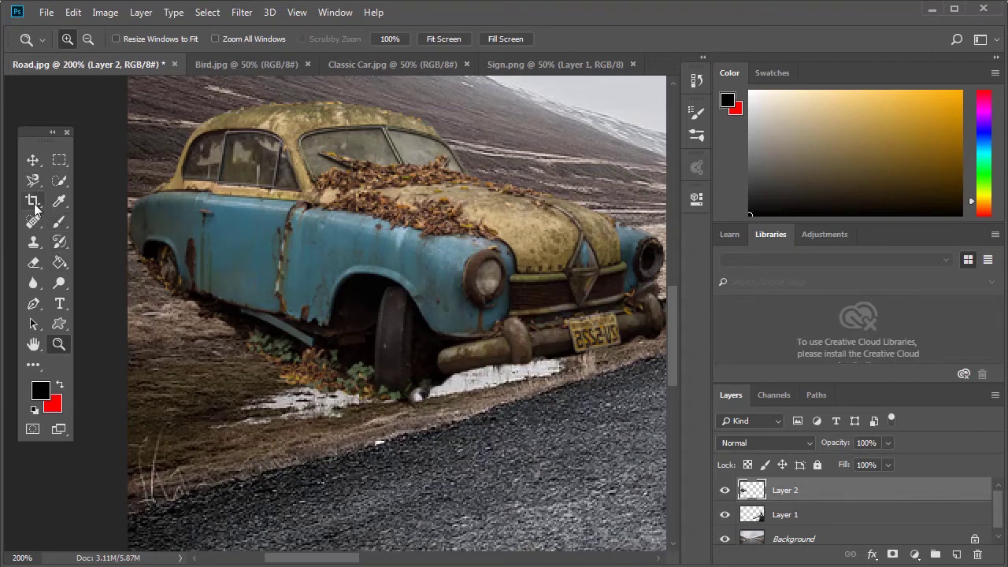
left_click(34, 263)
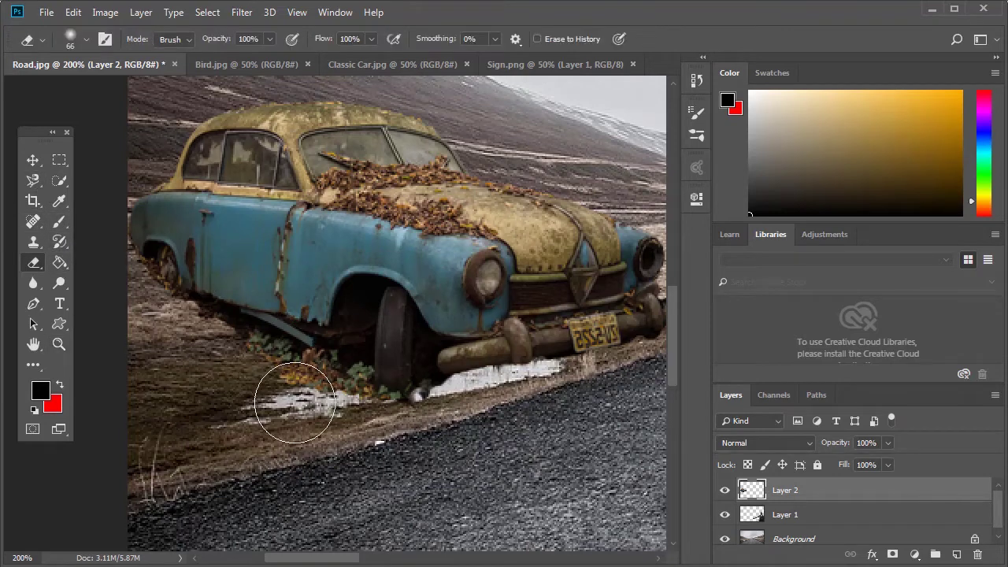
mouse_move(294, 403)
left_mouse_down()
mouse_move(245, 374)
mouse_move(318, 402)
mouse_move(123, 296)
left_mouse_up()
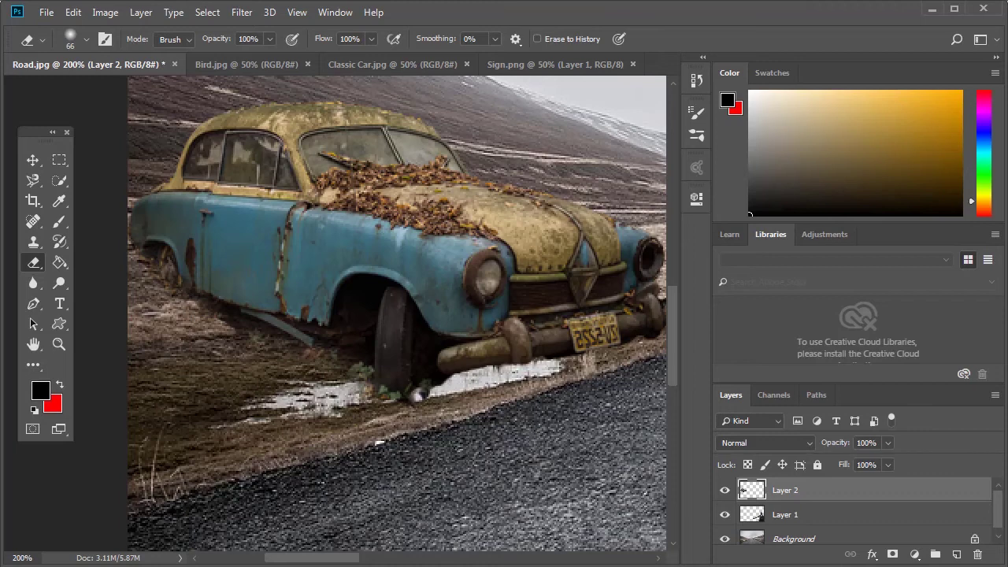
- Add a new empty Layer 3 and move it beneath the car's Layer 2
left_click_drag(315, 561, 330, 561)
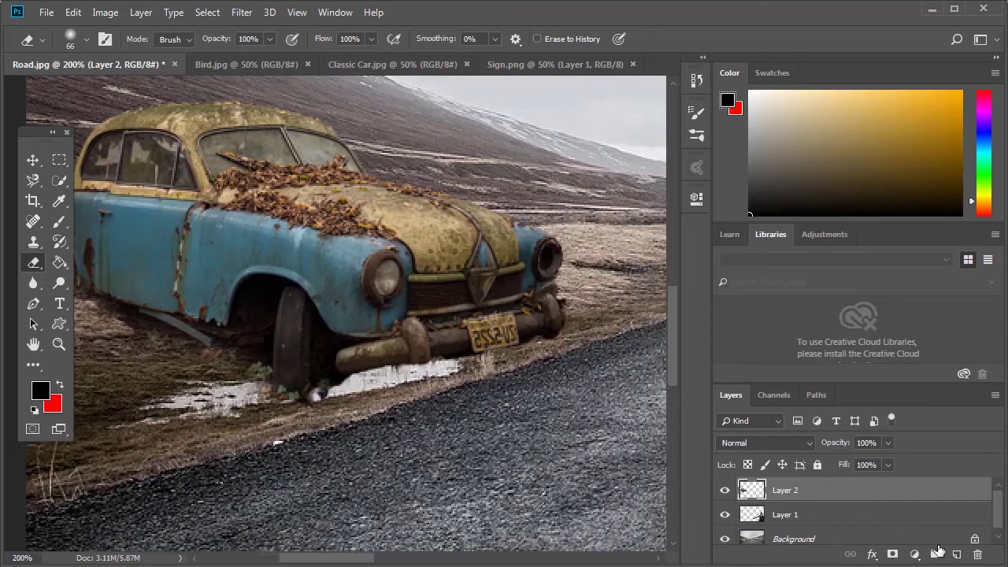
left_click(958, 555)
left_click_drag(797, 491, 796, 515)
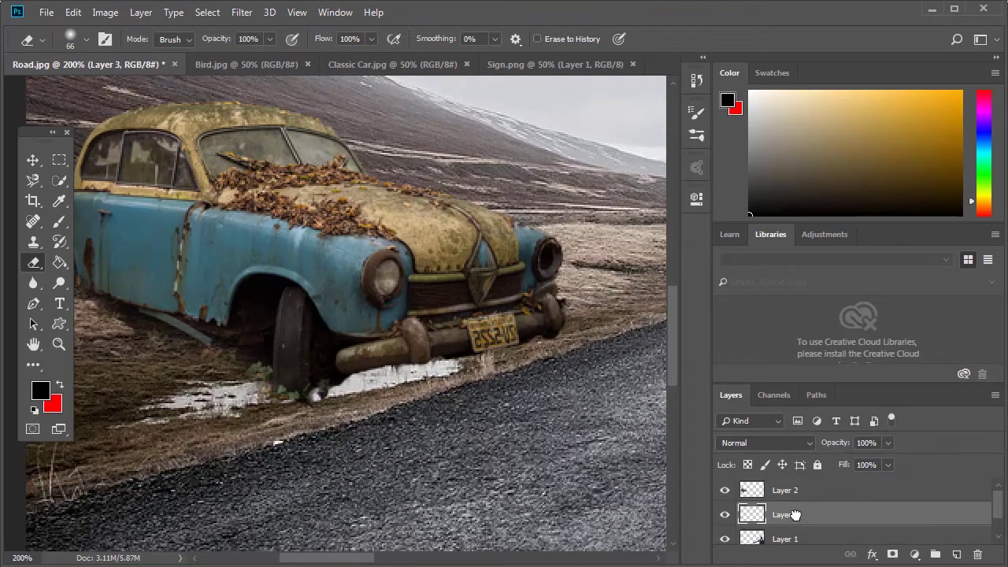
- Paint a black shadow under the car's front bumper, then nudge car and shadow up-left
left_click(59, 224)
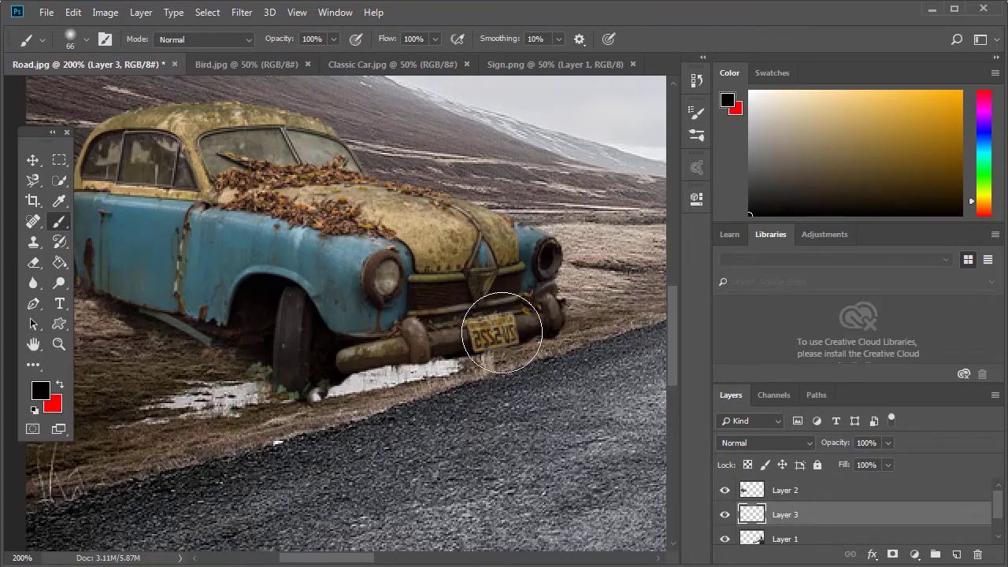
mouse_move(502, 332)
left_mouse_down()
mouse_move(336, 362)
mouse_move(118, 290)
left_mouse_up()
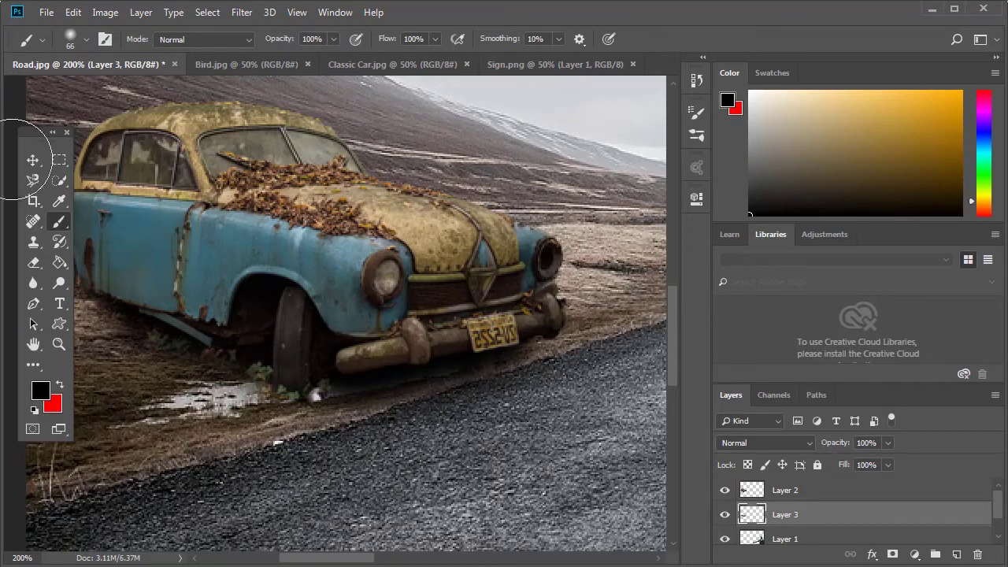
left_click(32, 160)
left_click(823, 490, "shift")
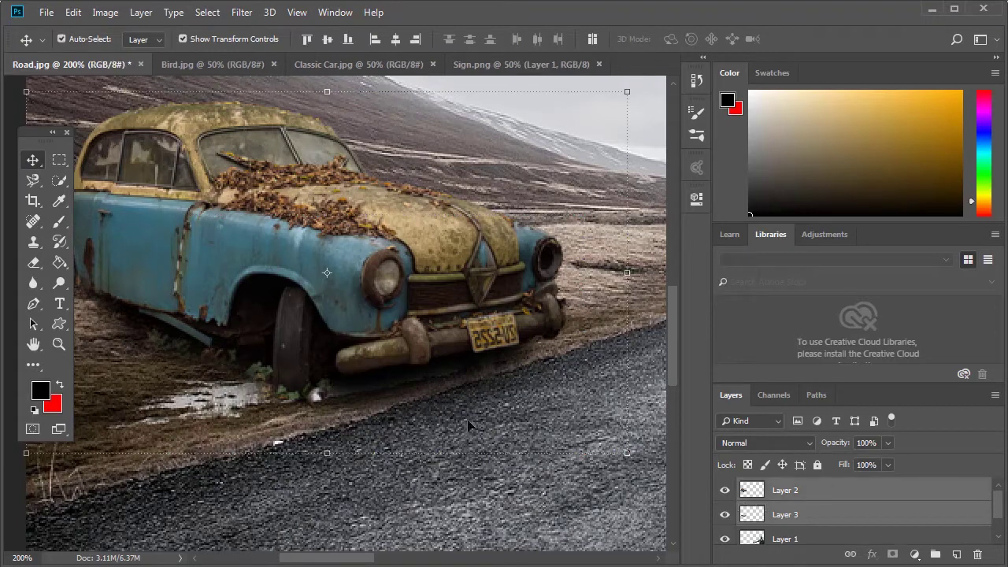
key("Up")
key("Up")
key("Up")
key("Up")
key("Left")
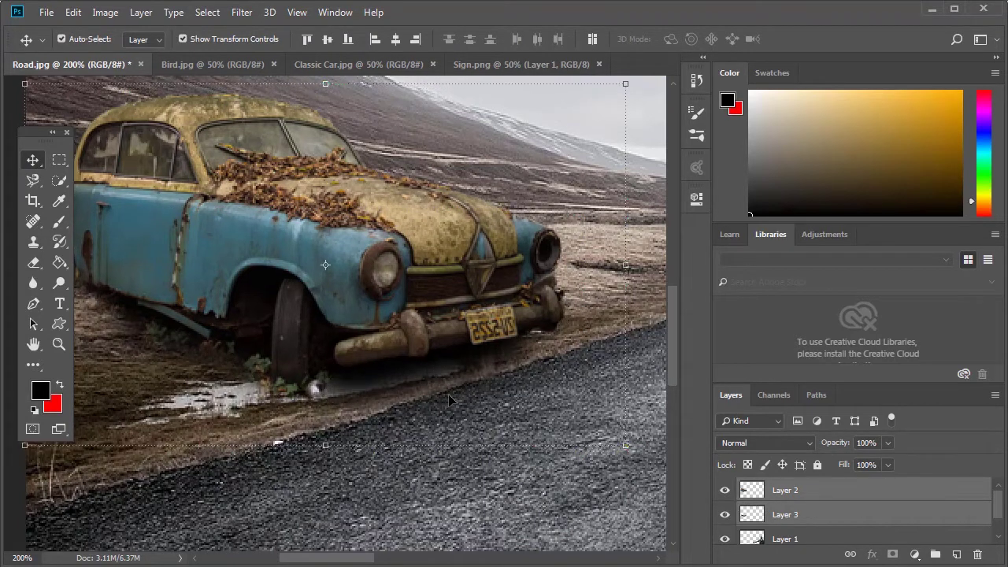
key("Up")
key("Left")
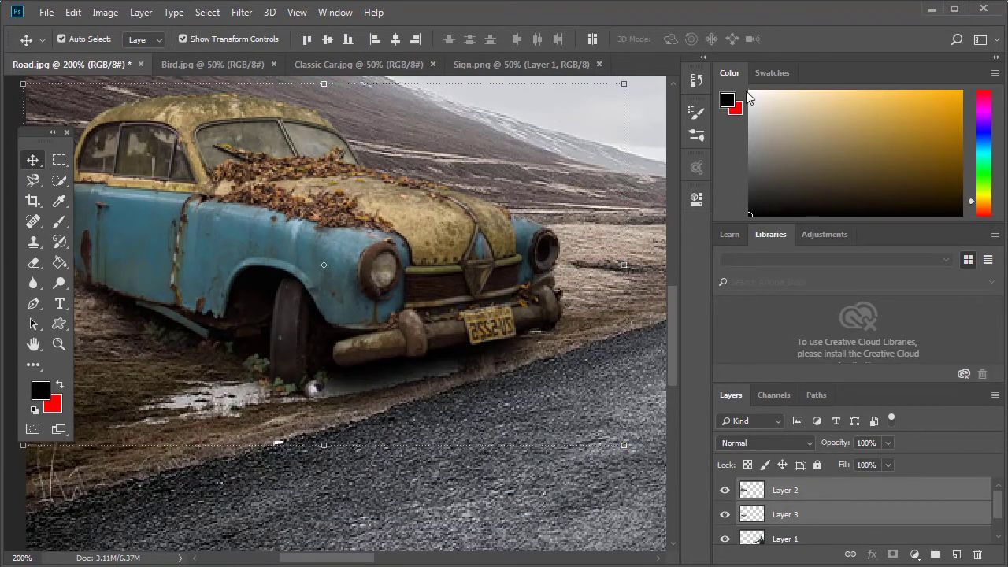
- Paint more dark shadow along the car's underside on Layer 3
left_click(698, 82)
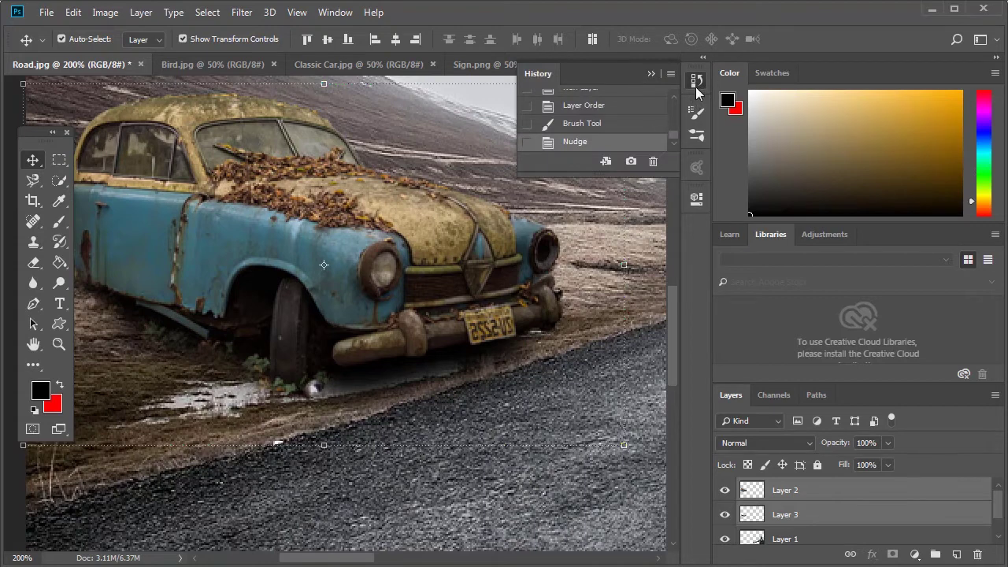
left_click(695, 87)
left_click(793, 514)
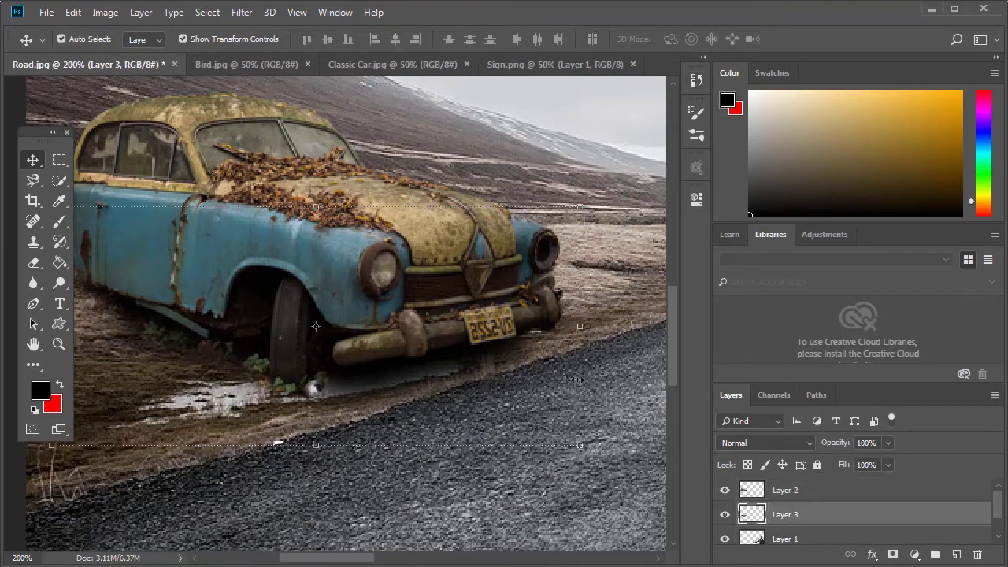
left_click(59, 221)
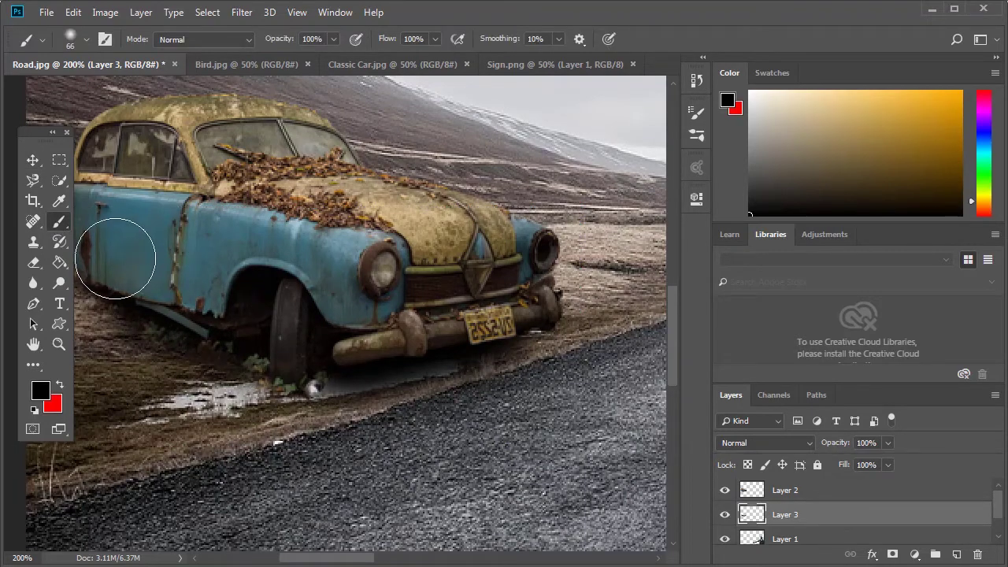
key("ctrl+minus")
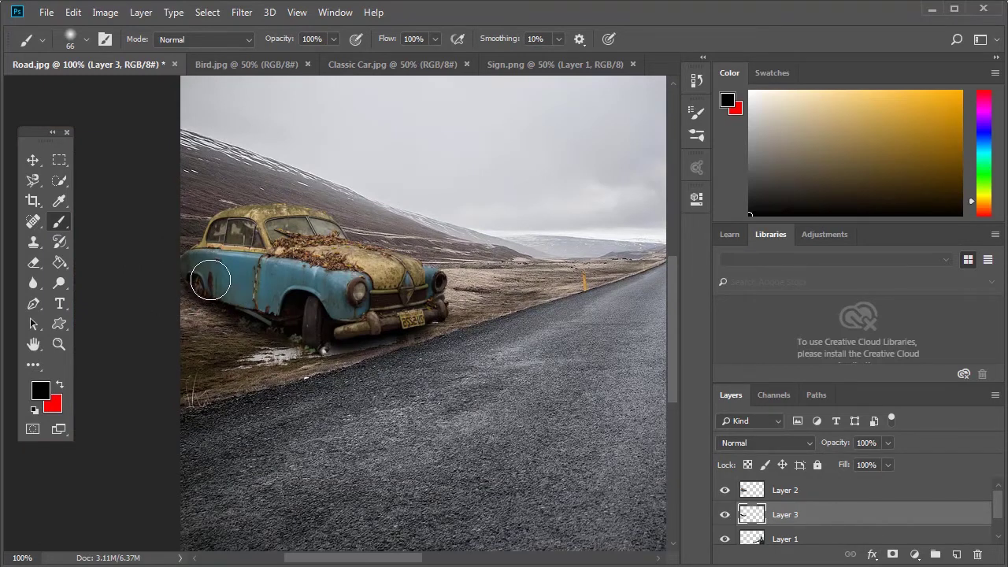
mouse_move(239, 305)
left_mouse_down()
mouse_move(326, 337)
mouse_move(407, 311)
mouse_move(421, 318)
left_mouse_up()
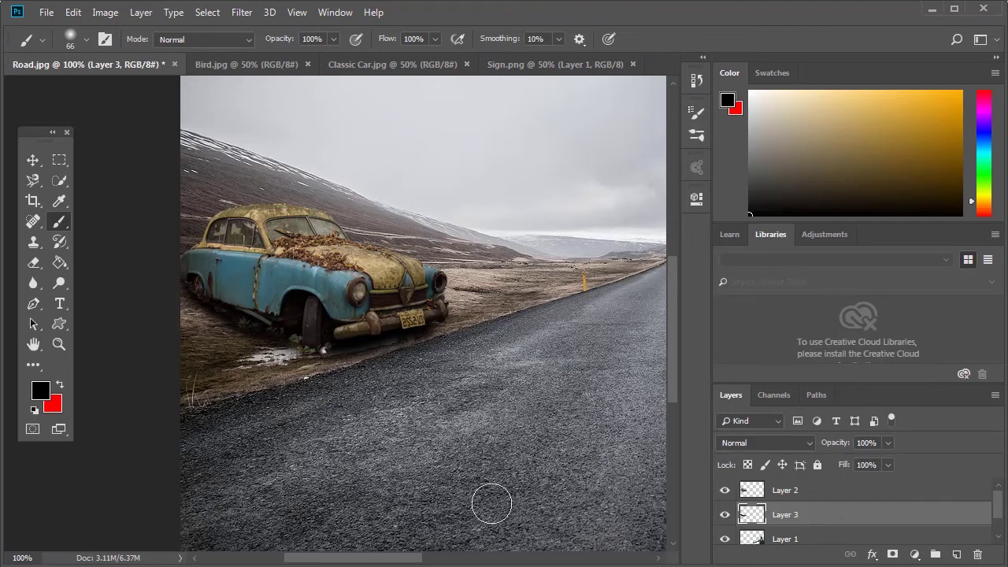
key("ctrl+minus")
key("ctrl+minus")
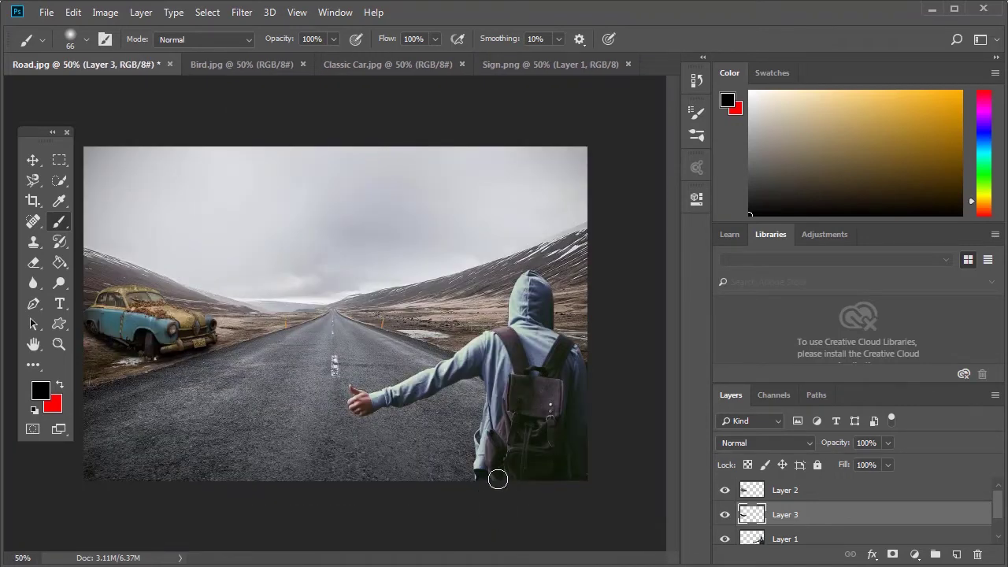
- In Bird.jpg, Quick Select the flying bird silhouette
left_click(257, 56)
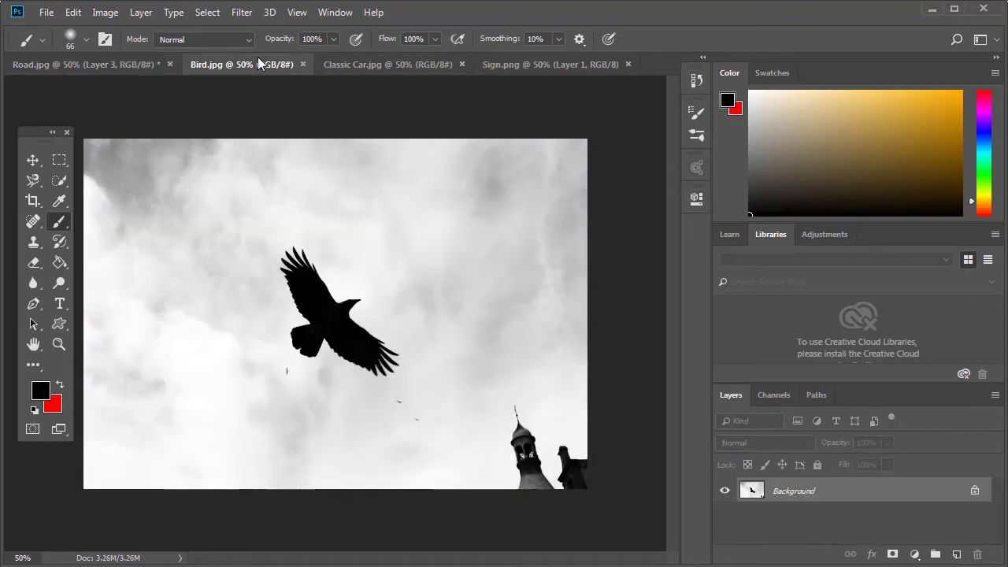
left_click(34, 158)
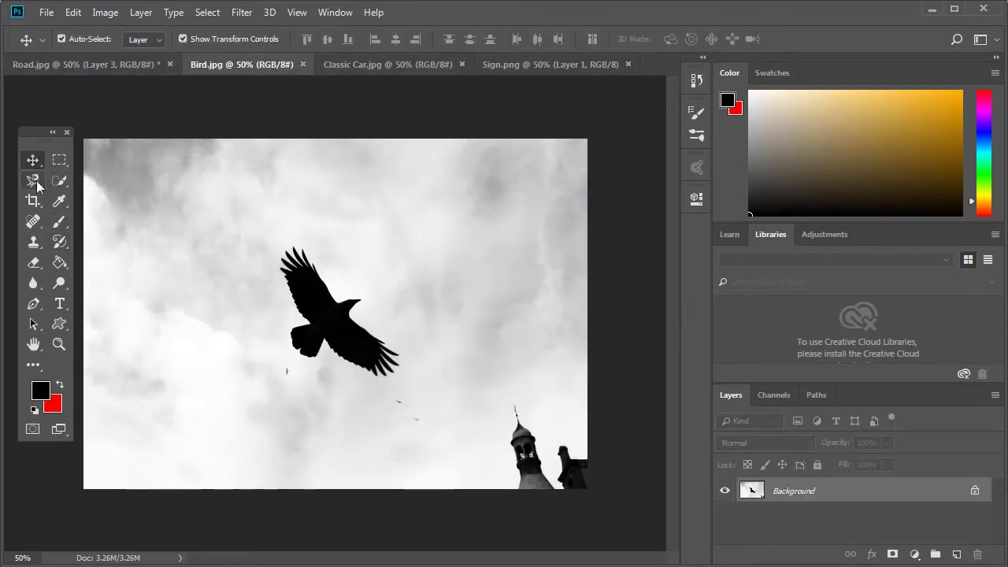
left_click(59, 180)
left_click(333, 311)
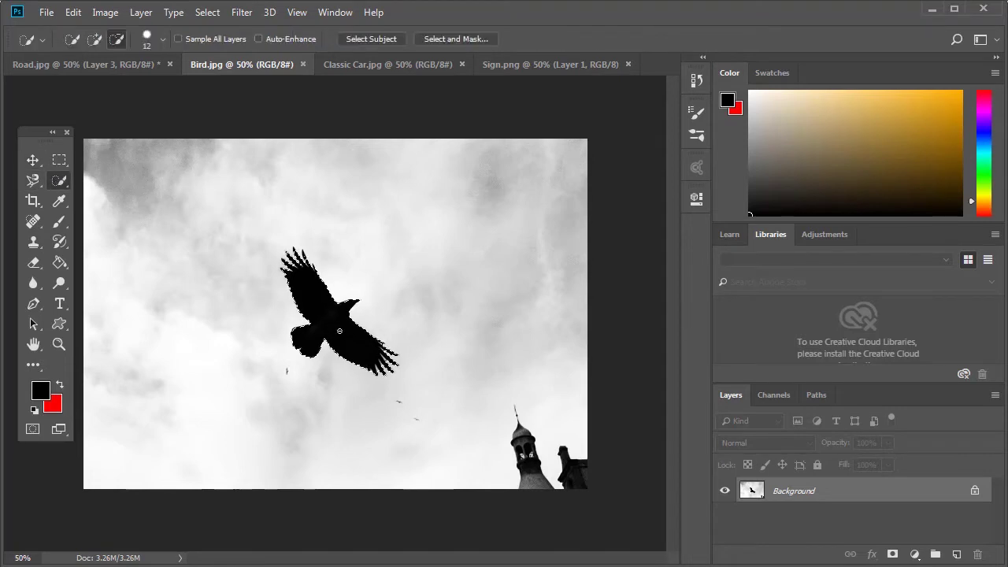
- Drag the selected bird into Road.jpg and scale it to about 37% in the upper-left sky
left_click(32, 160)
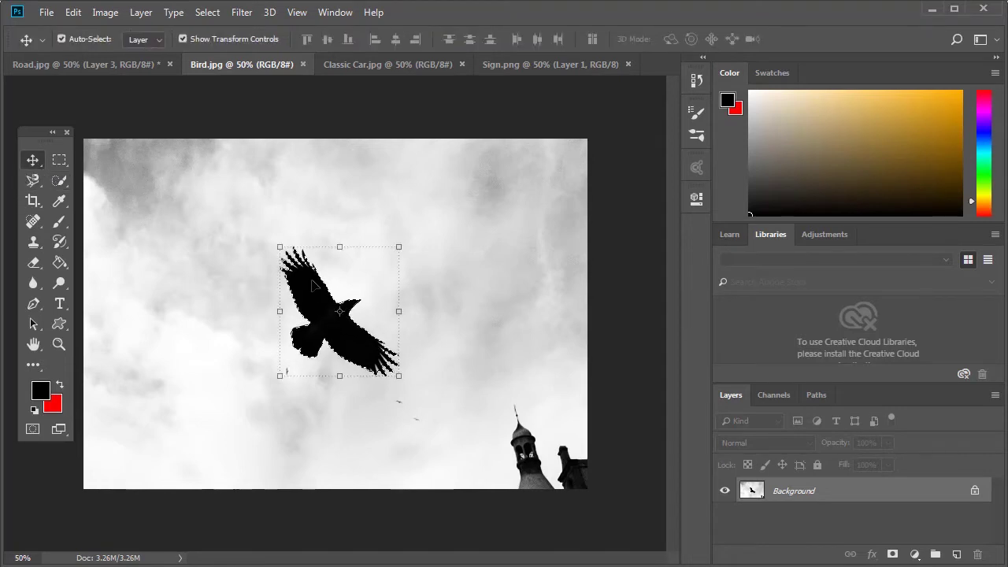
mouse_move(299, 266)
left_mouse_down()
mouse_move(53, 50)
mouse_move(241, 228)
left_mouse_up()
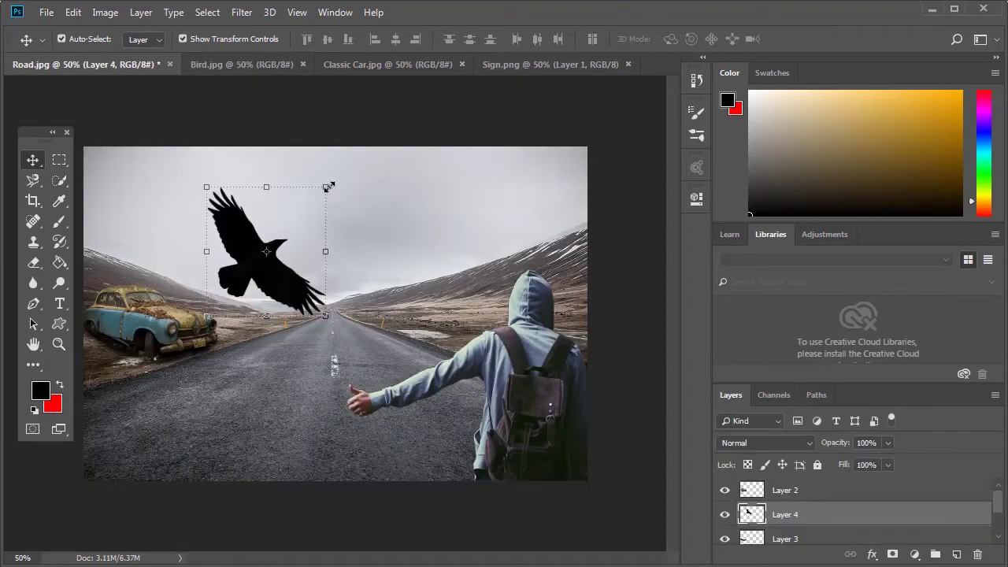
mouse_move(327, 187)
left_mouse_down()
mouse_move(256, 261)
mouse_move(253, 203)
left_mouse_up()
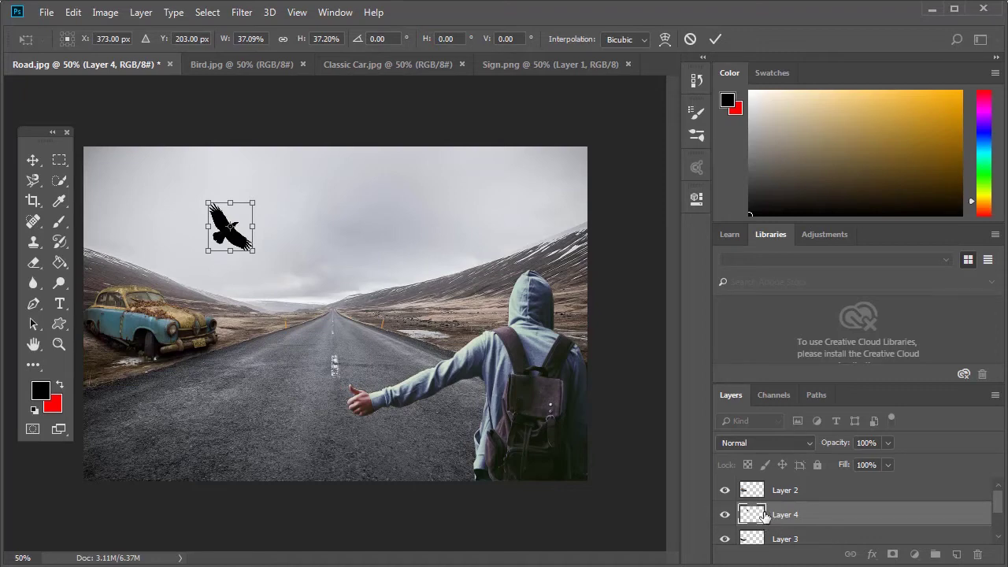
- Add a Hue/Saturation layer clipped to the bird's Layer 4, with Lightness +24
left_click(713, 39)
left_click(916, 556)
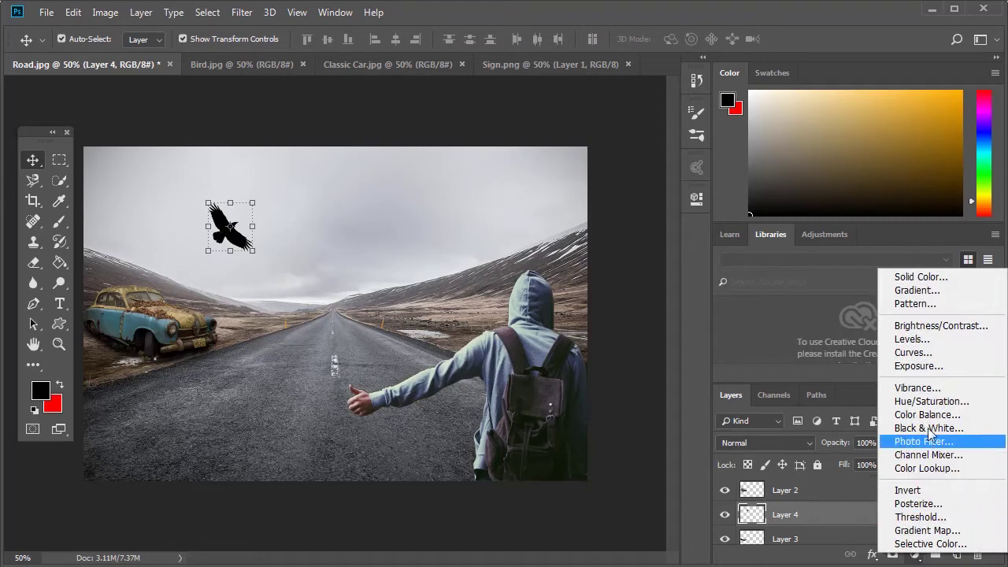
left_click(921, 401)
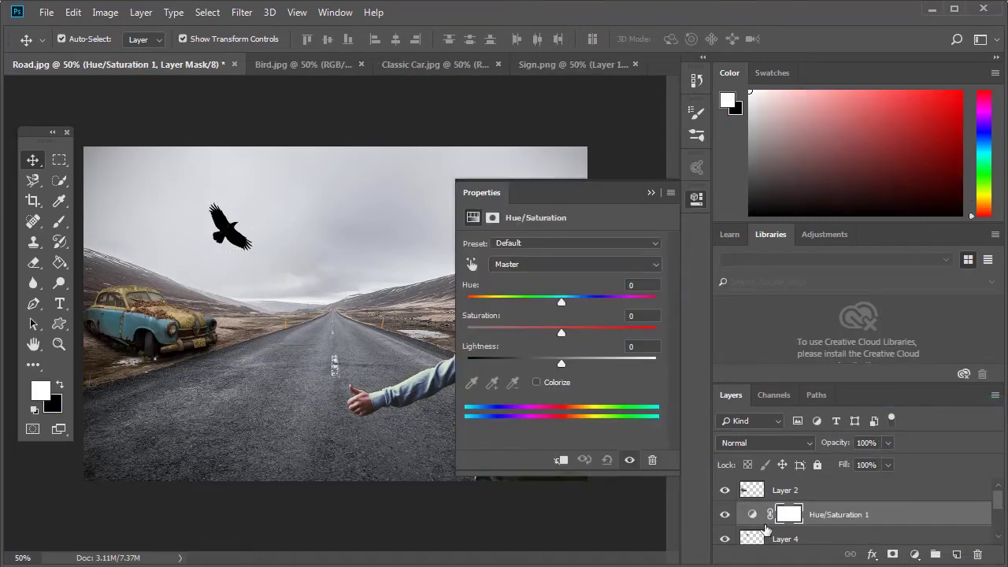
left_click(765, 520, "alt")
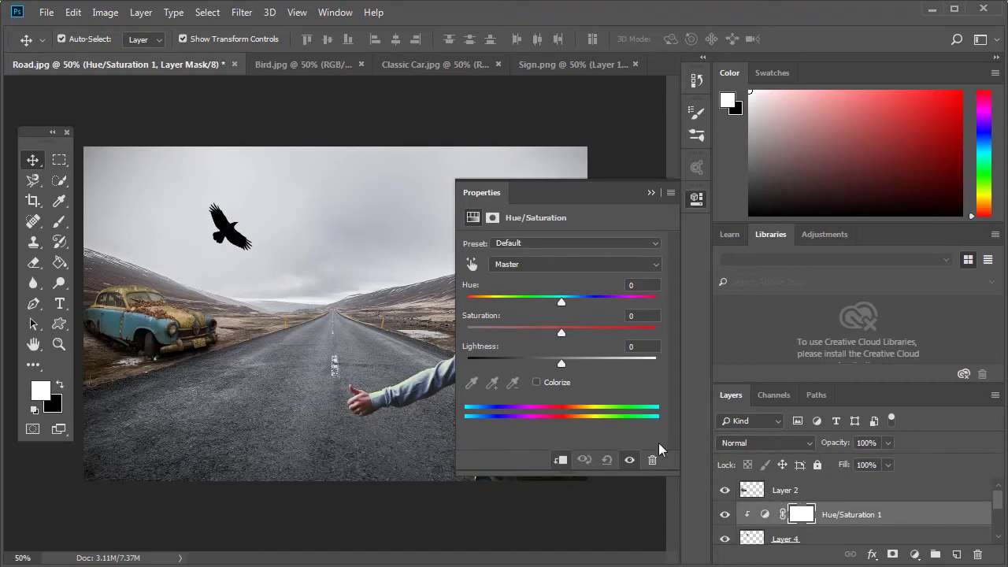
mouse_move(561, 363)
left_mouse_down()
mouse_move(513, 359)
mouse_move(598, 358)
mouse_move(586, 363)
left_mouse_up()
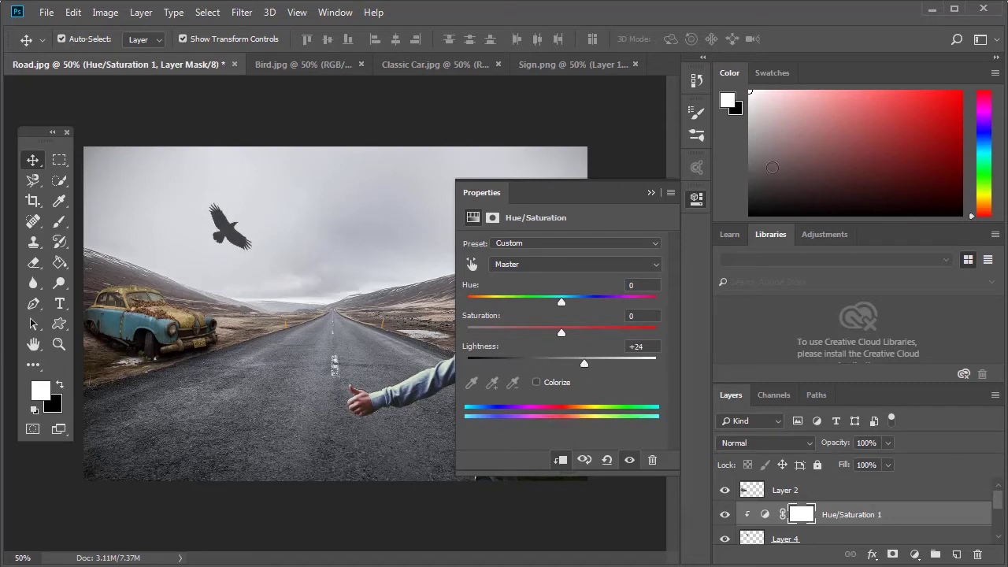
left_click(701, 195)
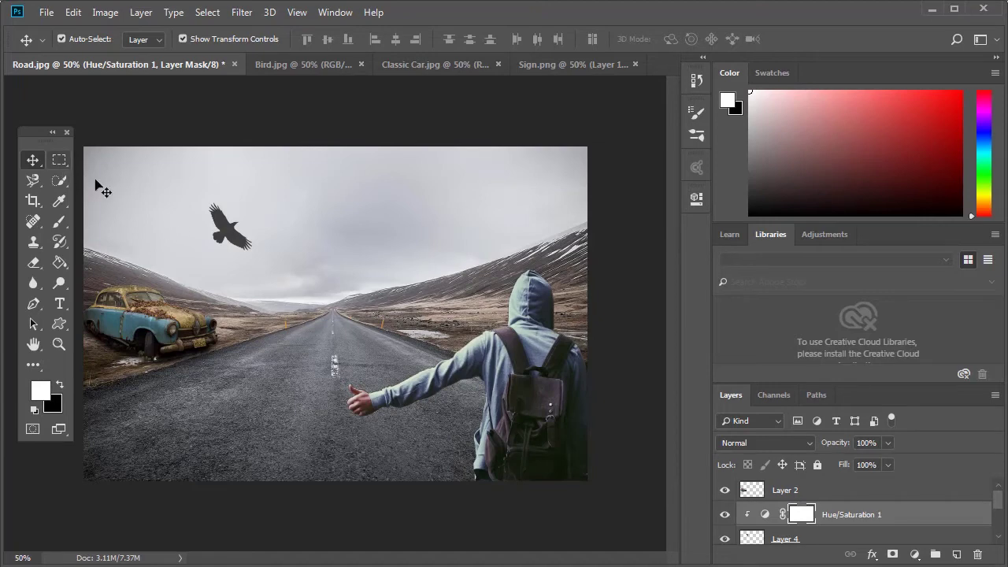
- Move the bird slightly higher in the sky and select the Hue/Saturation 1 mask
left_click_drag(228, 227, 245, 198)
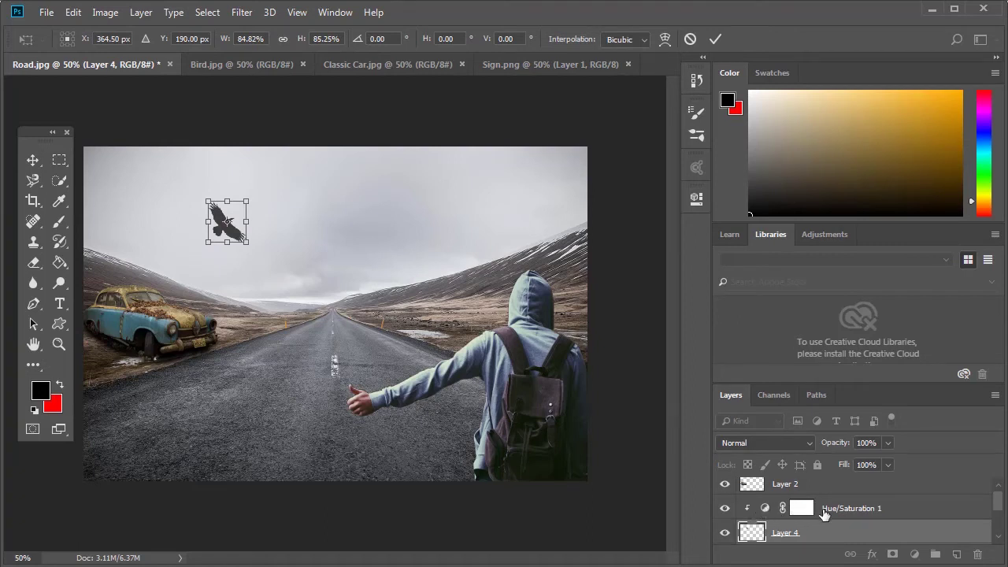
left_click(716, 39)
left_click(768, 511)
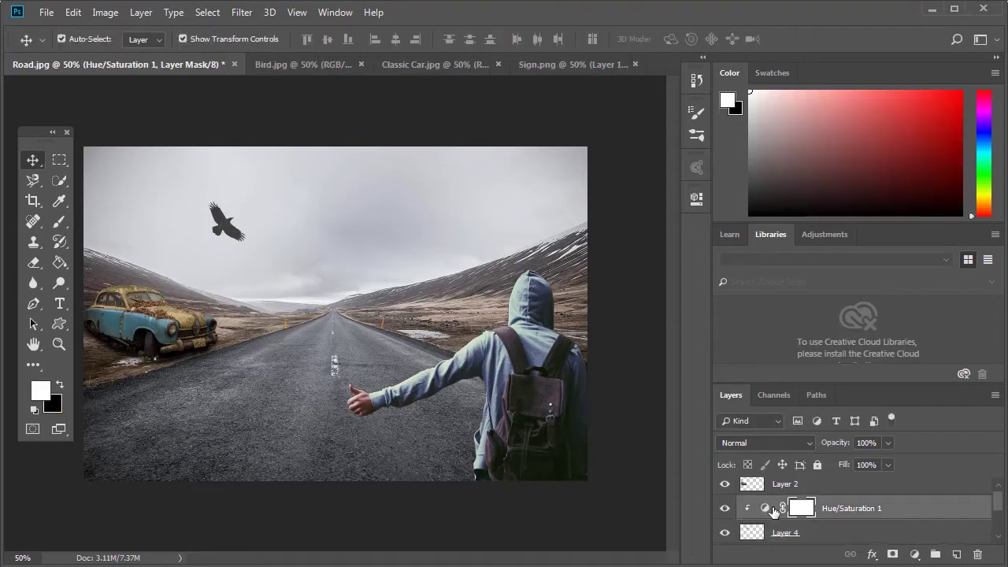
left_click(695, 200)
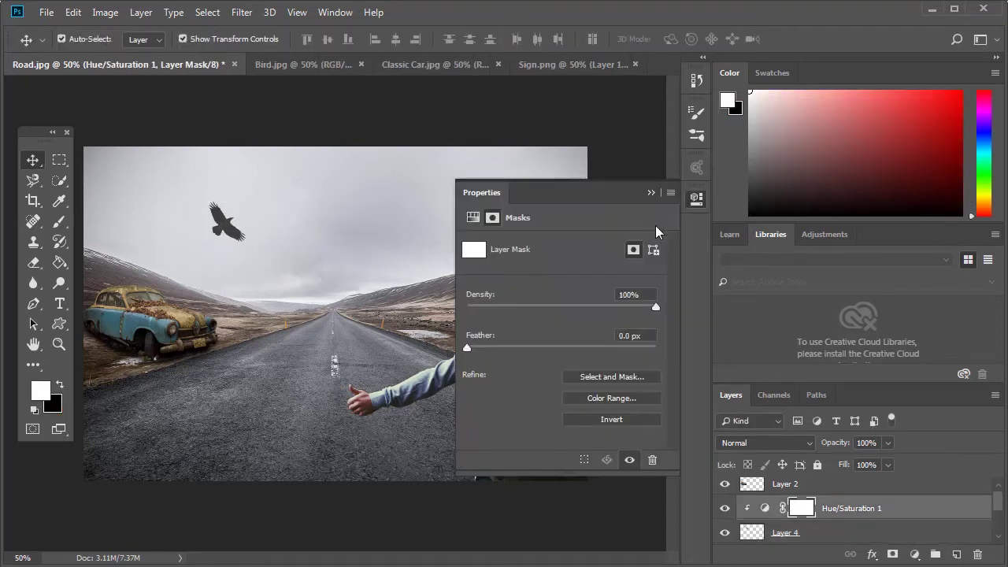
- Lower the Hue/Saturation 1 lightness from +24 to about +16
left_click(697, 167)
left_click(697, 134)
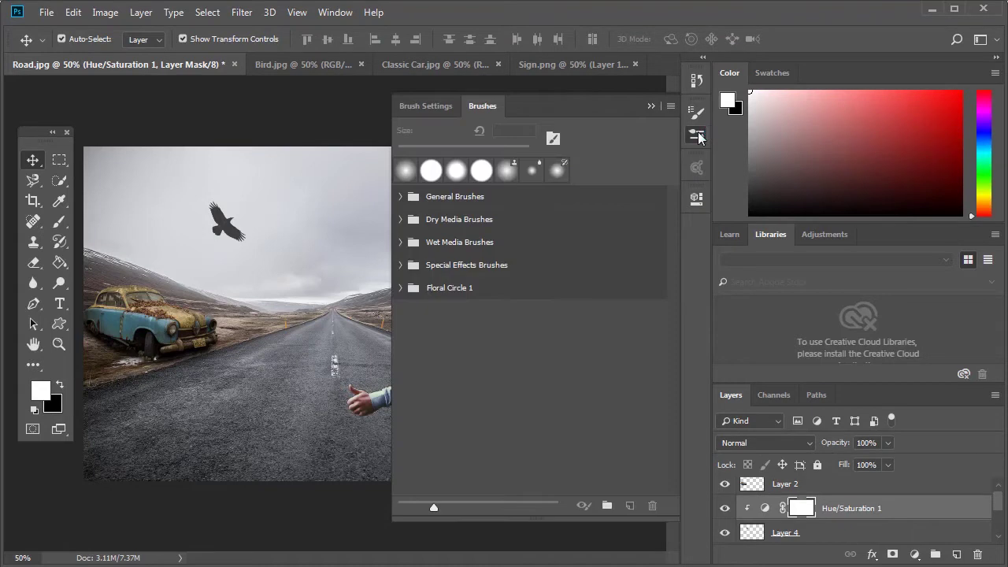
left_click(697, 134)
double_click(766, 510)
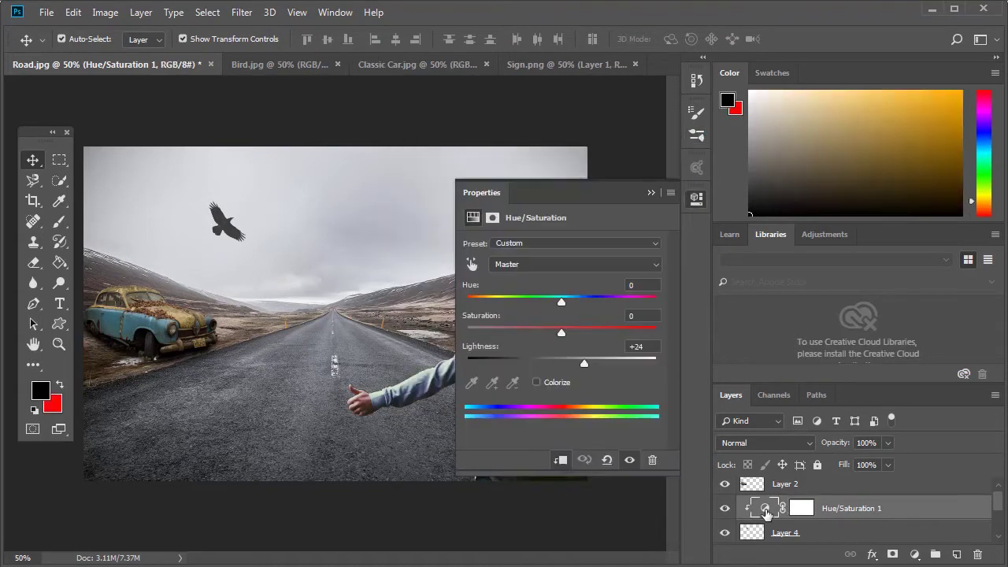
left_click_drag(586, 360, 572, 369)
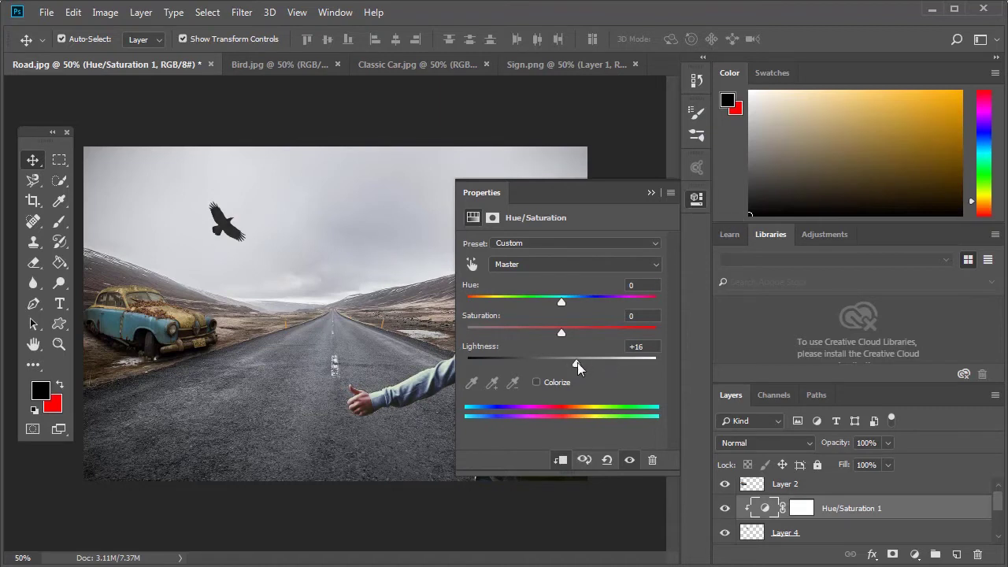
left_click(578, 363)
left_click(696, 198)
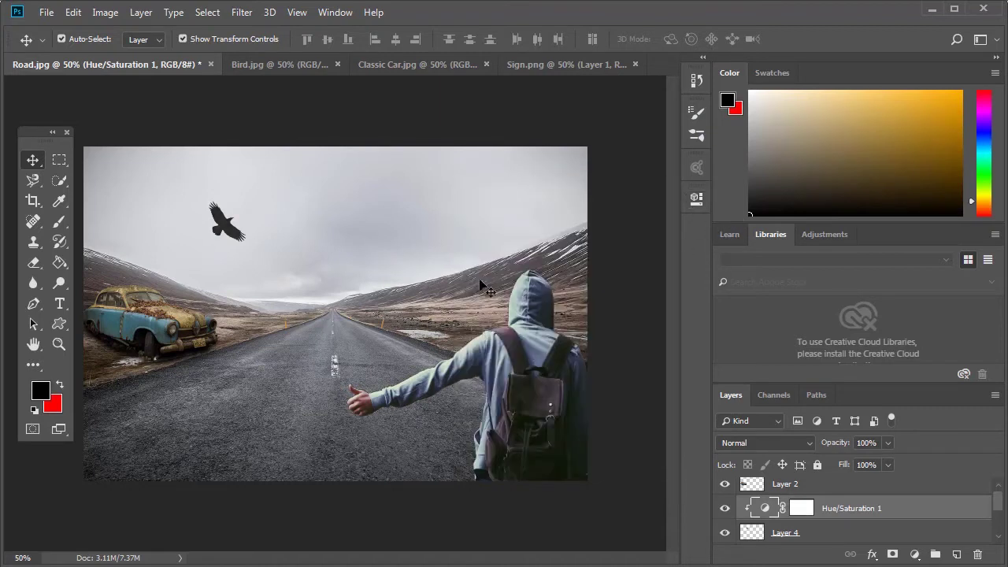
- Close the Bird and Classic Car documents
left_click(270, 69)
left_click(337, 64)
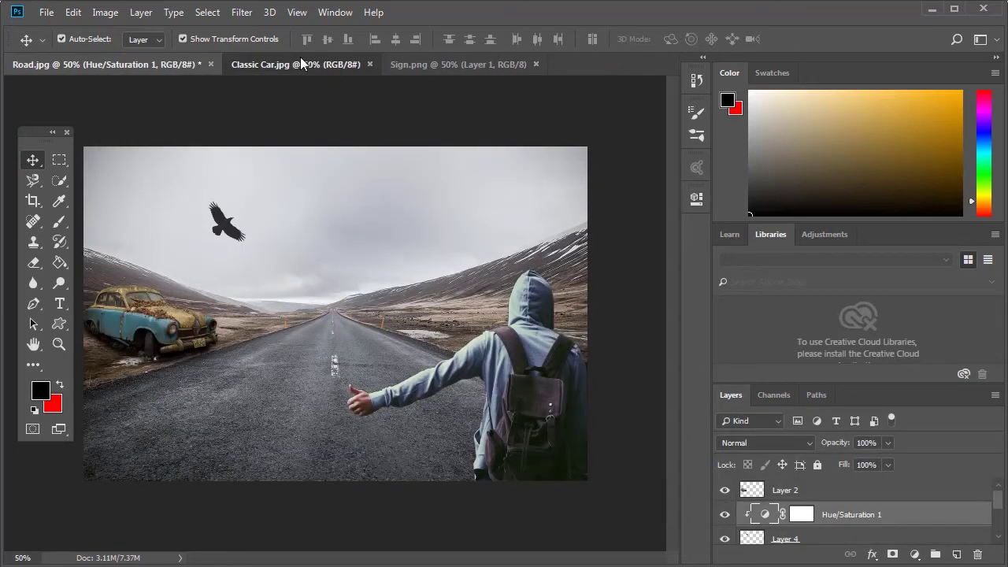
left_click(300, 61)
left_click(370, 64)
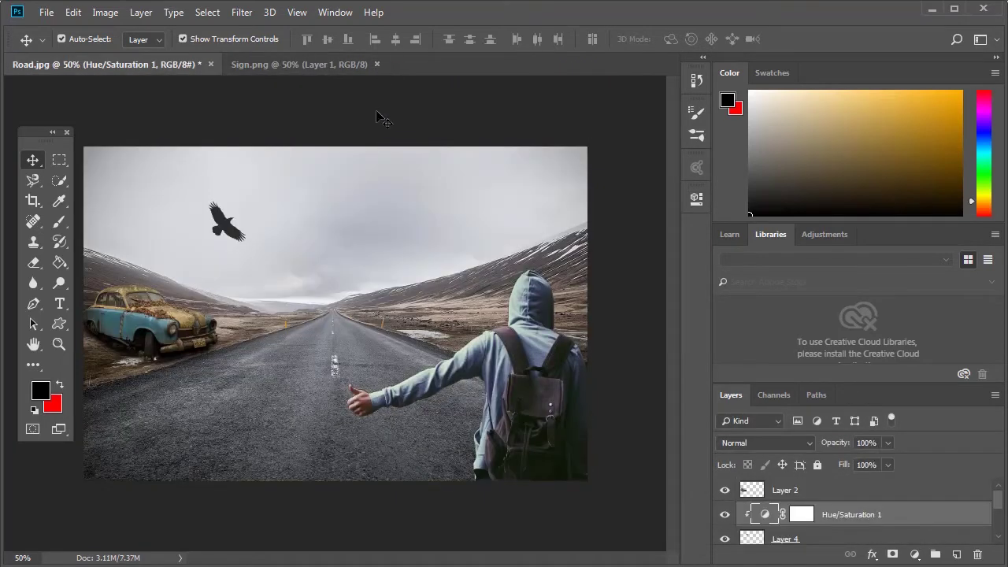
- Bring the Sign.png layer into Road.jpg above Layer 2, shrunk to about 54% by the roadside
left_click(311, 64)
mouse_move(323, 207)
left_mouse_down()
mouse_move(395, 322)
mouse_move(422, 250)
left_mouse_up()
mouse_move(463, 131)
left_mouse_down()
mouse_move(378, 321)
mouse_move(451, 272)
mouse_move(444, 319)
mouse_move(455, 295)
left_mouse_up()
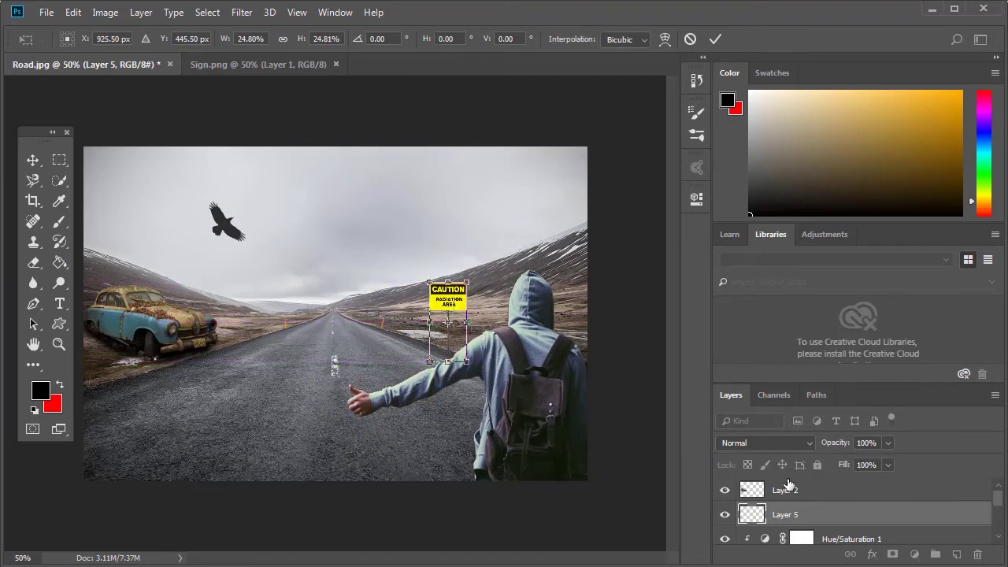
left_click(715, 39)
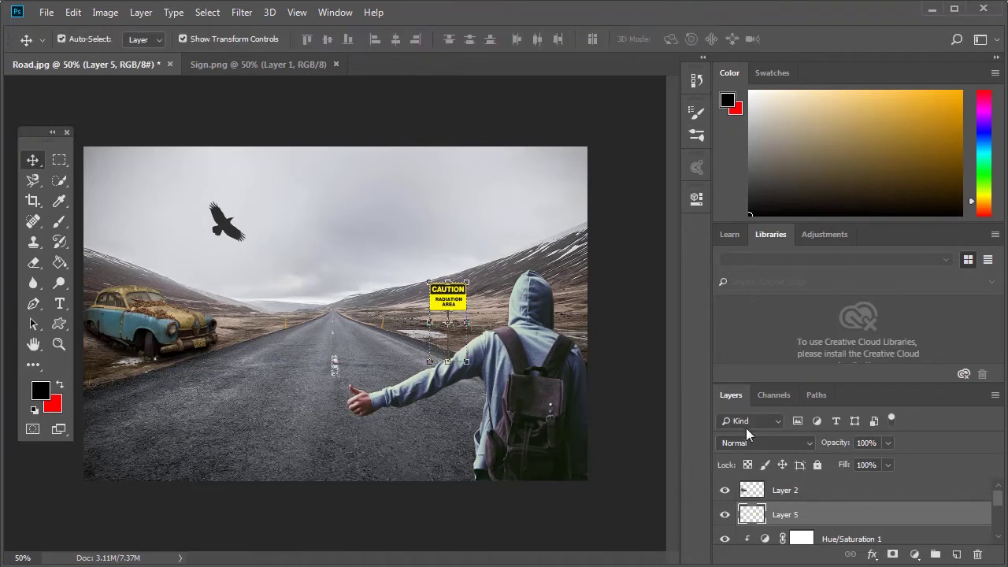
left_click_drag(779, 515, 780, 483)
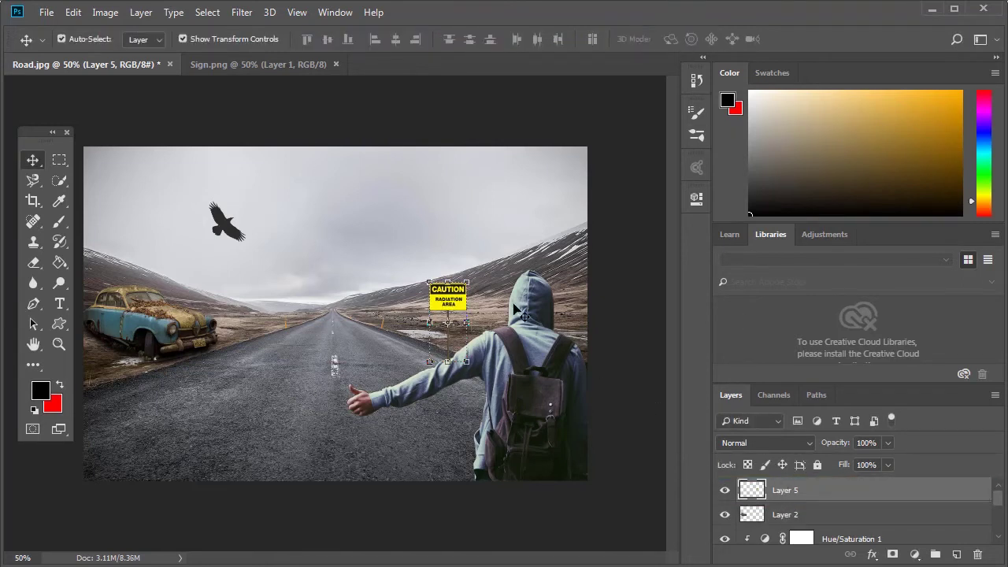
key("ctrl+t")
mouse_move(467, 281)
left_mouse_down()
mouse_move(464, 310)
mouse_move(454, 312)
mouse_move(465, 289)
left_mouse_up()
- Commit the sign's smaller size and add a Hue/Saturation adjustment layer
left_click(719, 47)
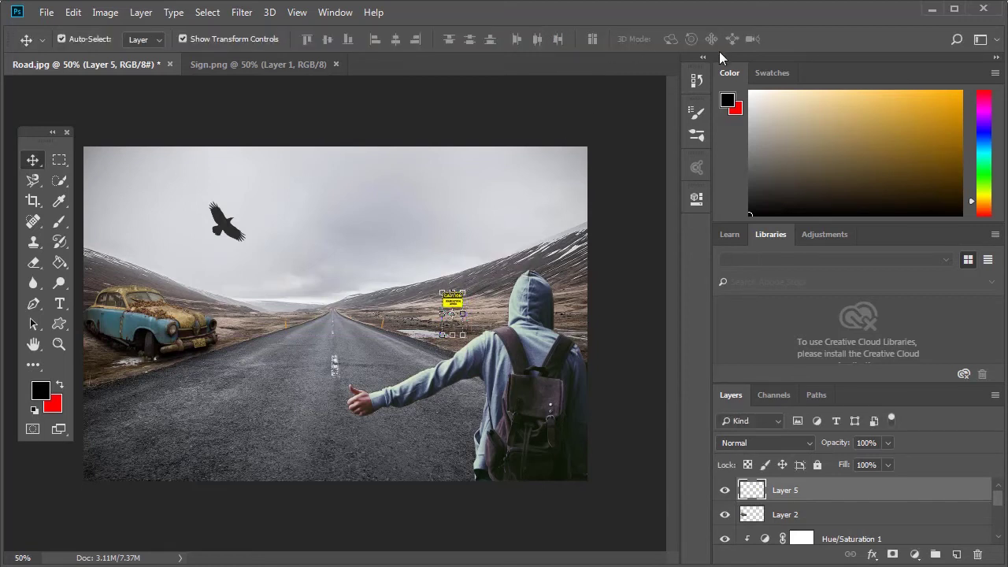
left_click(914, 555)
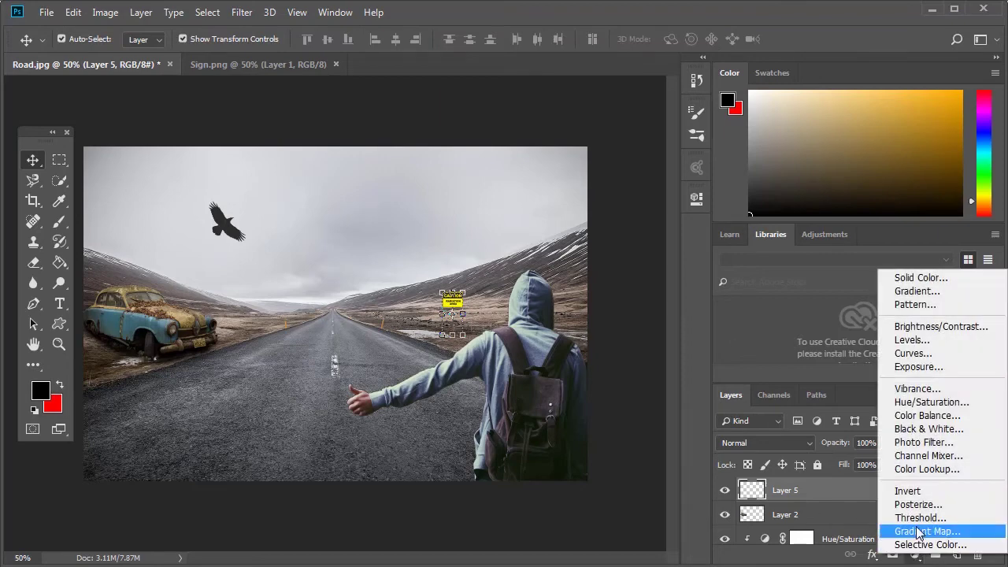
left_click(918, 403)
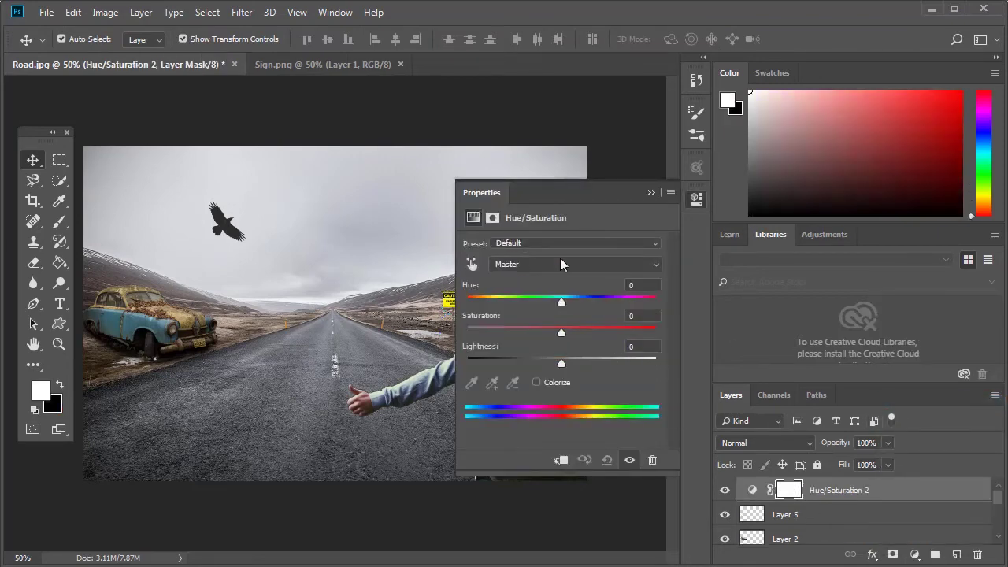
key("ctrl+plus")
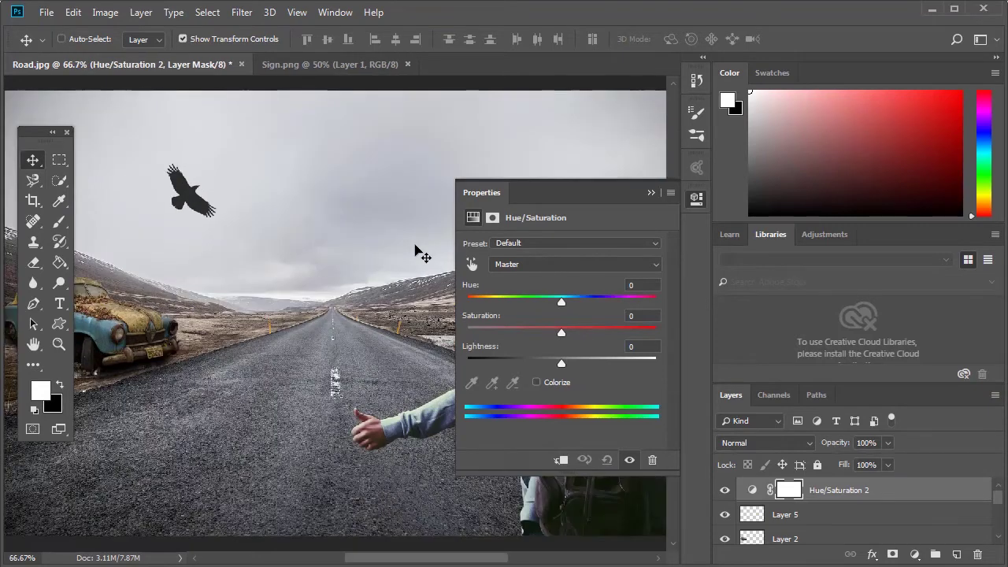
left_click_drag(424, 560, 465, 560)
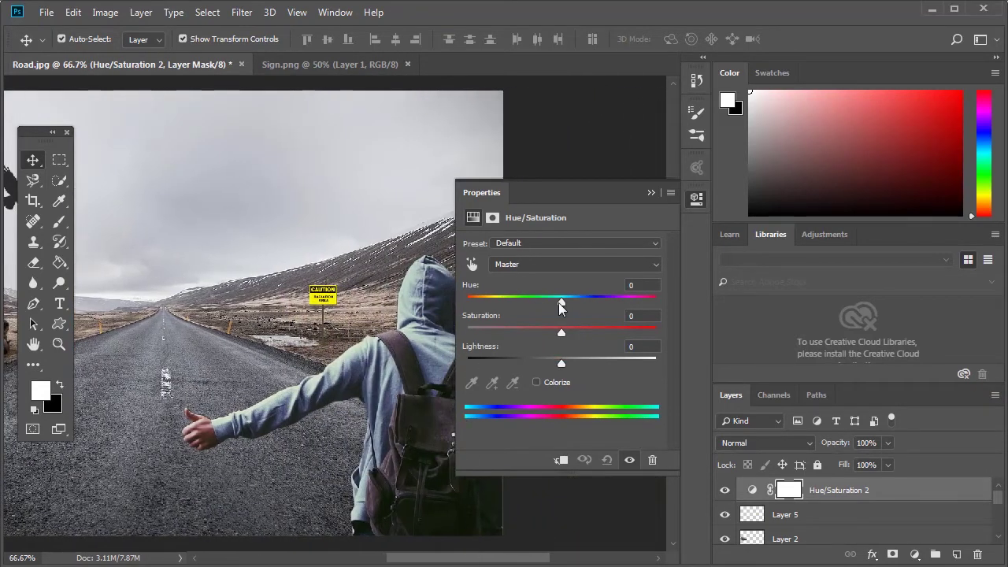
left_click_drag(561, 303, 536, 305)
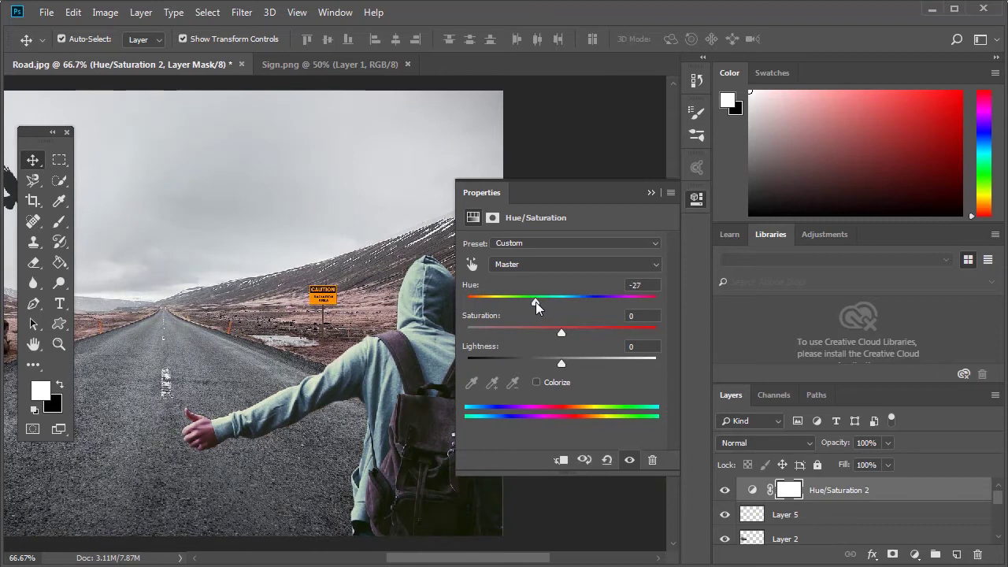
key("ctrl+z")
key("ctrl+z")
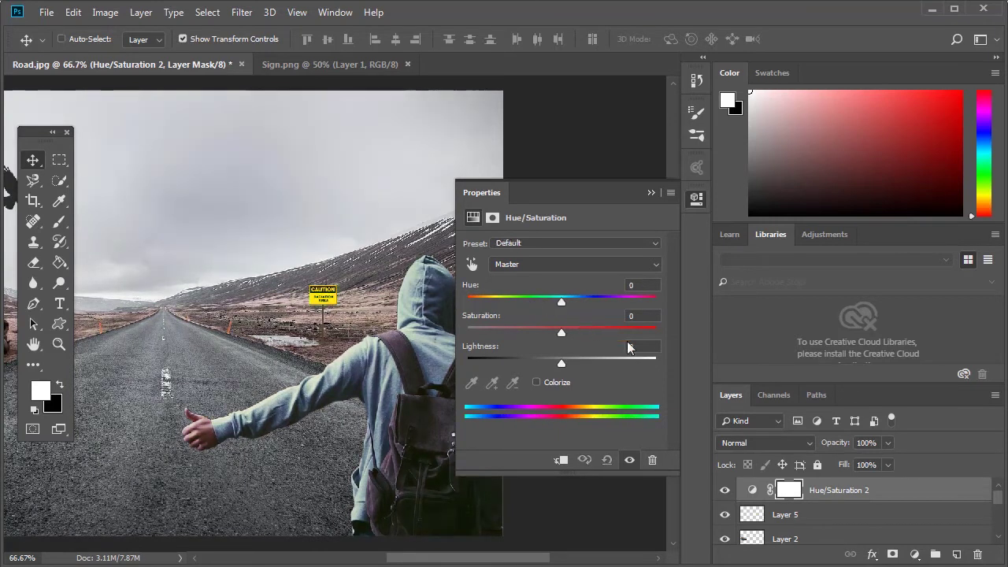
- Clip the adjustment to the sign's Layer 5 with Hue -18, Saturation -33, Lightness -19
left_click(763, 503, "alt")
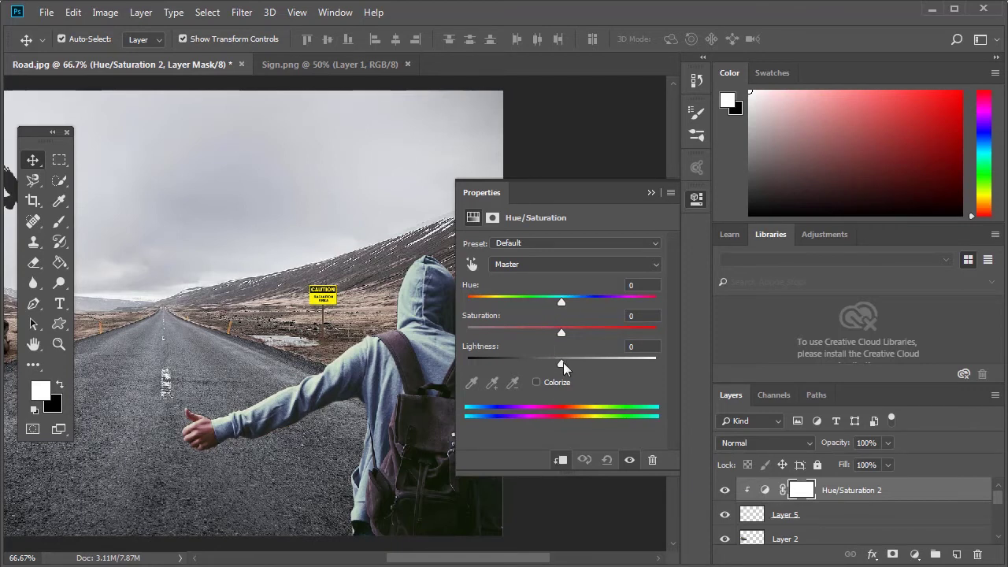
mouse_move(559, 306)
left_mouse_down()
mouse_move(548, 301)
mouse_move(542, 334)
mouse_move(525, 335)
left_mouse_up()
left_click_drag(536, 300, 544, 302)
left_click_drag(561, 363, 544, 363)
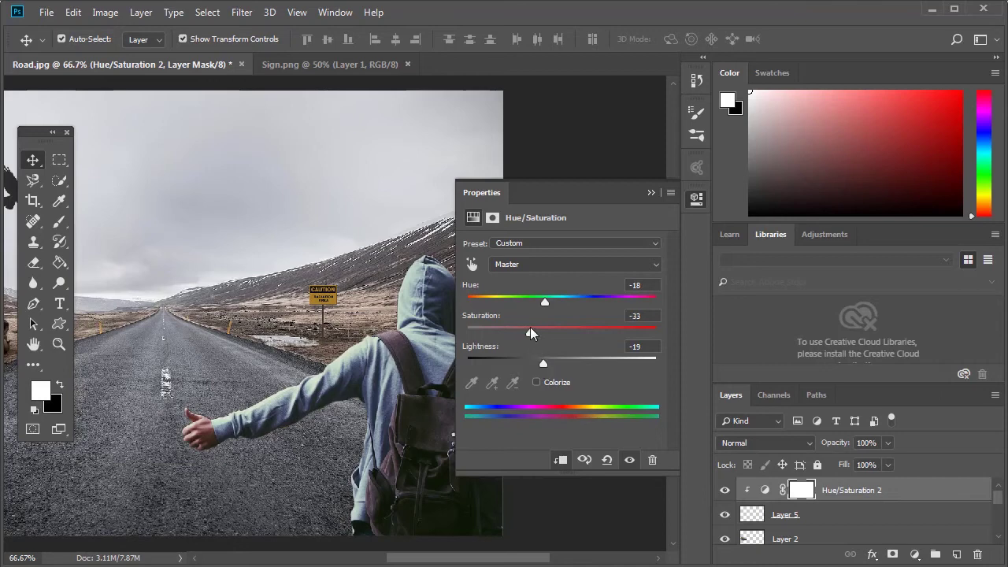
key("ctrl+minus")
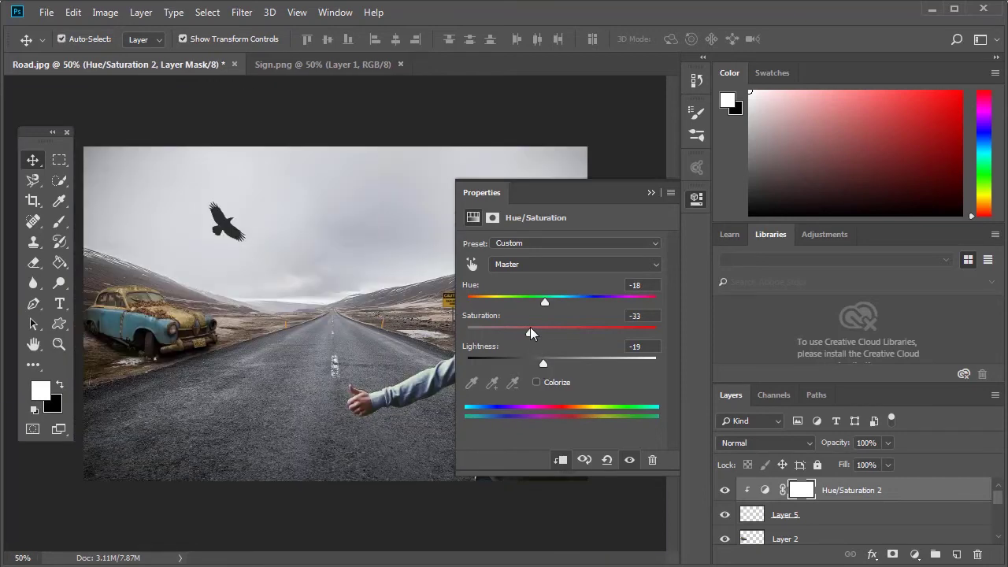
left_click(698, 200)
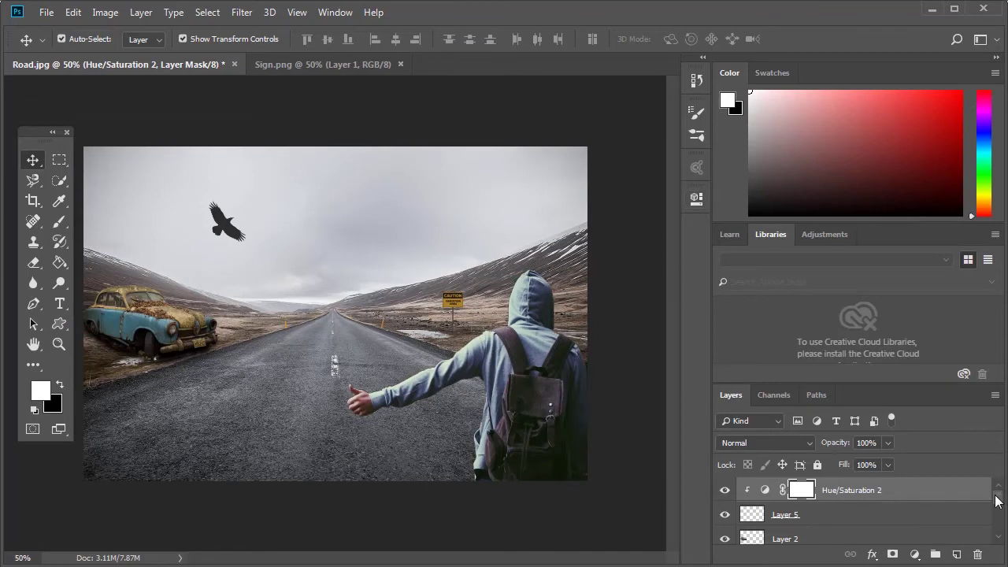
- Add Curves and Color Balance layers, with midtones Red +68, Green +41, Yellow–Blue -17
left_click(915, 554)
left_click(916, 556)
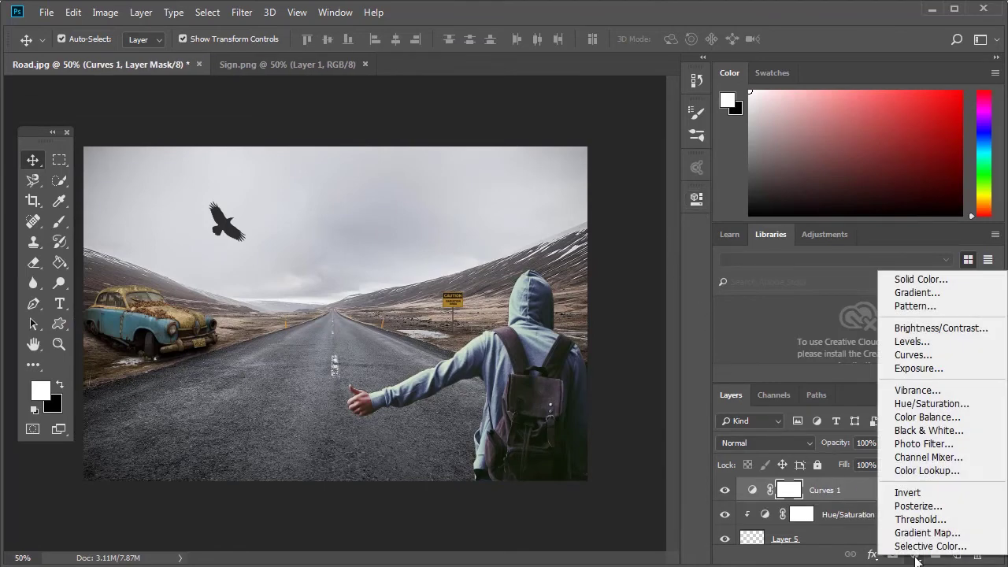
left_click(927, 418)
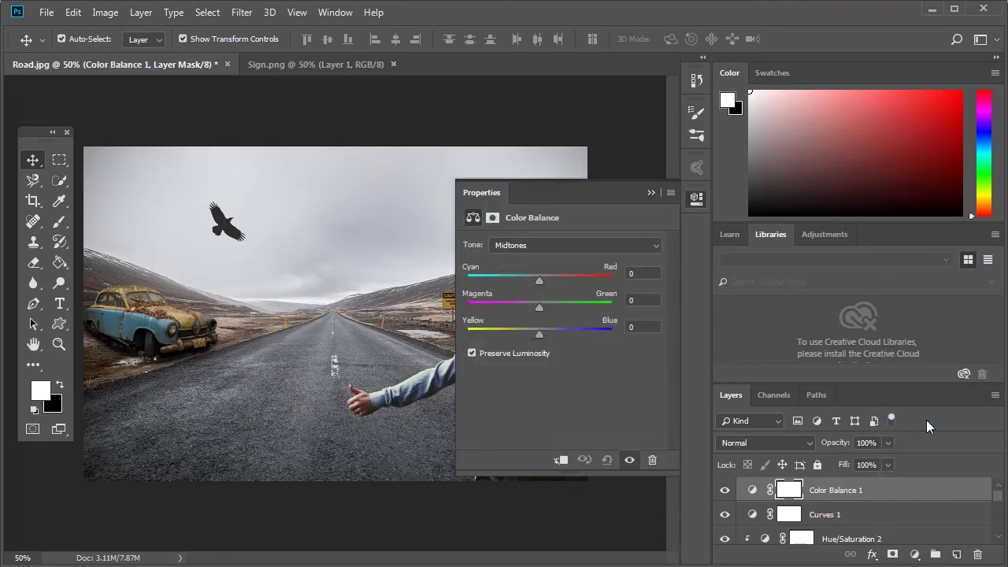
mouse_move(536, 282)
left_mouse_down()
mouse_move(520, 281)
mouse_move(568, 282)
left_mouse_up()
key("ctrl+minus")
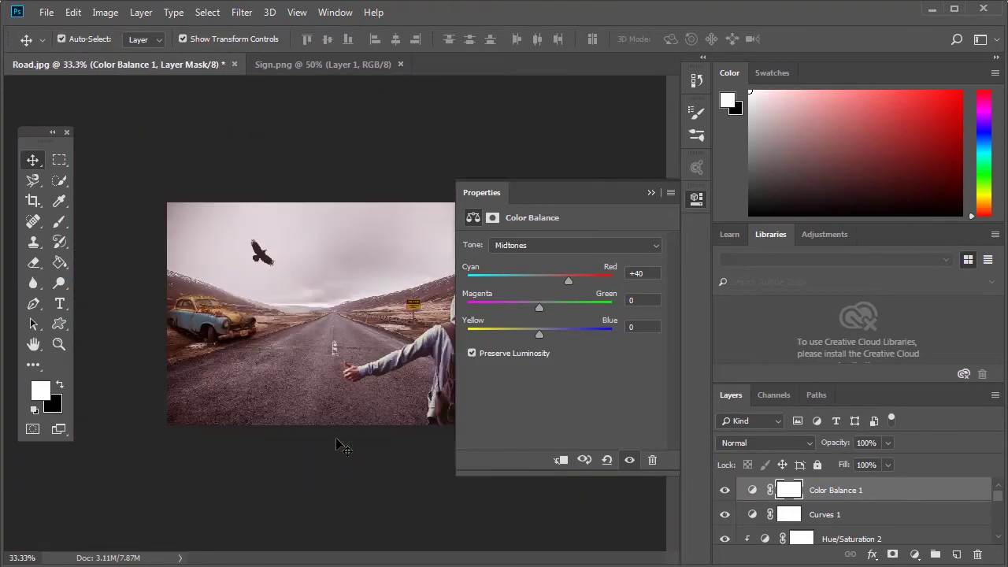
key("ctrl+plus")
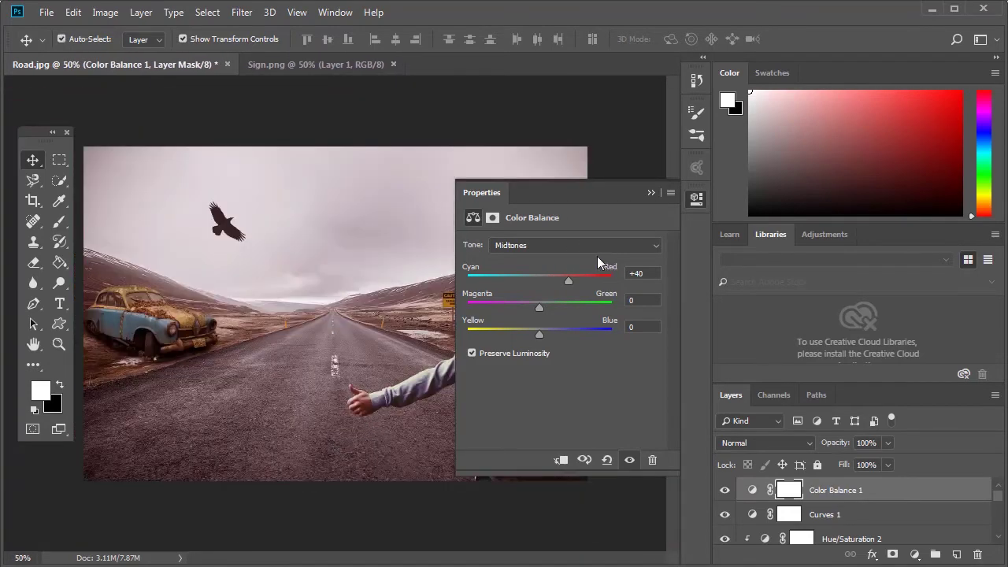
mouse_move(573, 281)
left_mouse_down()
mouse_move(548, 308)
mouse_move(575, 313)
mouse_move(541, 278)
mouse_move(590, 277)
left_mouse_up()
left_click_drag(547, 334, 530, 337)
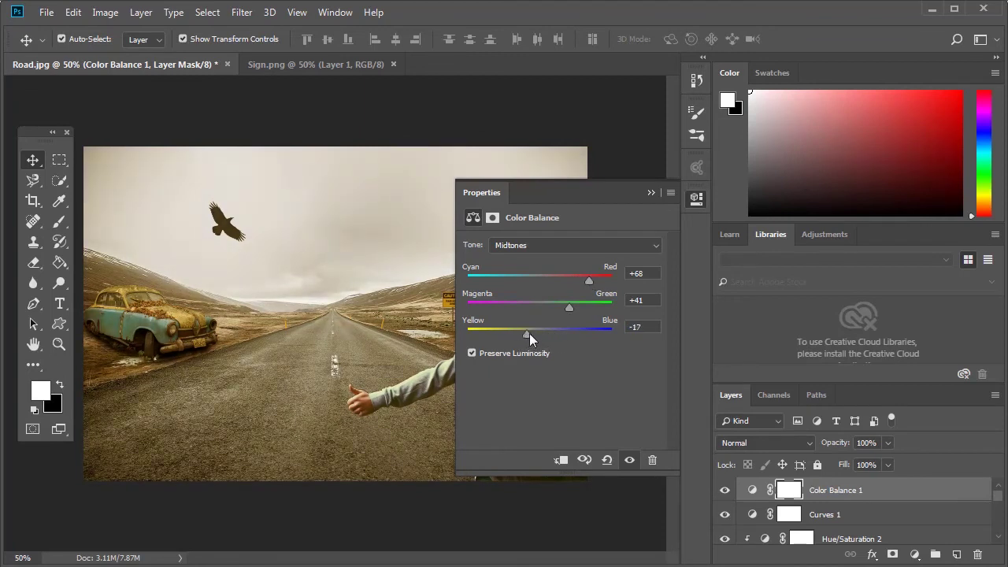
left_click(697, 201)
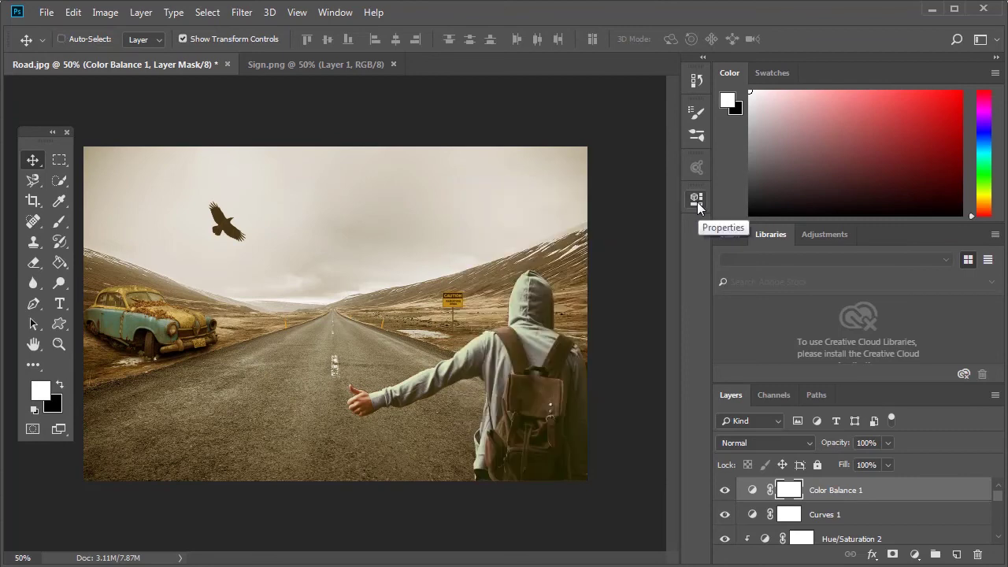
- Check the composite at 50%, then close Sign.png so only Road.jpg remains open
key("ctrl+minus")
key("ctrl+plus")
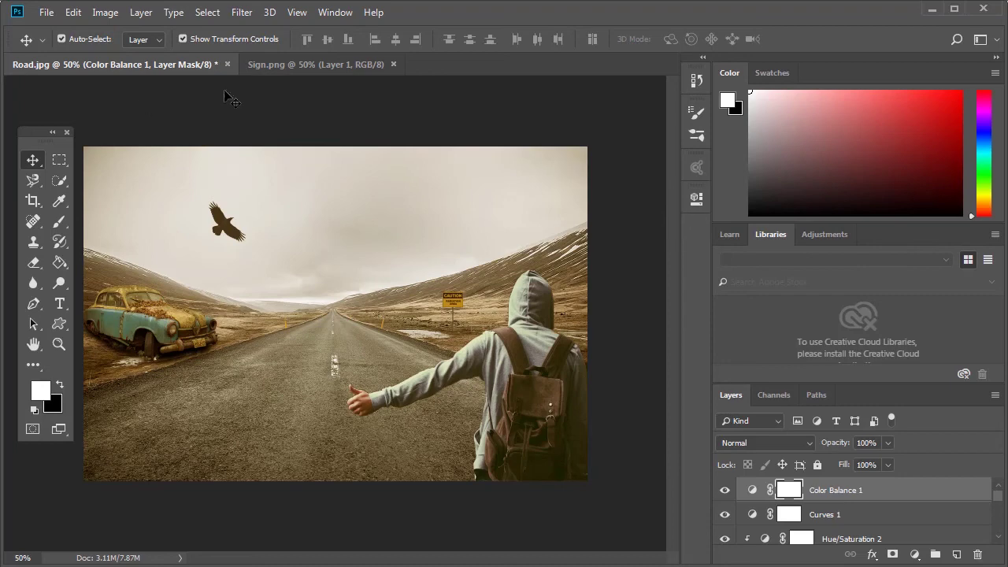
left_click(330, 63)
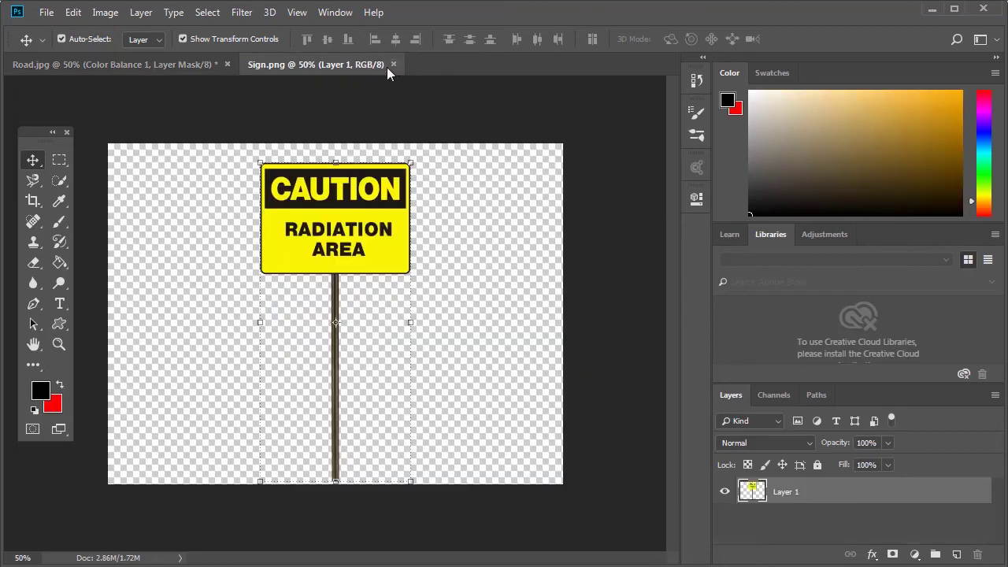
left_click(393, 64)
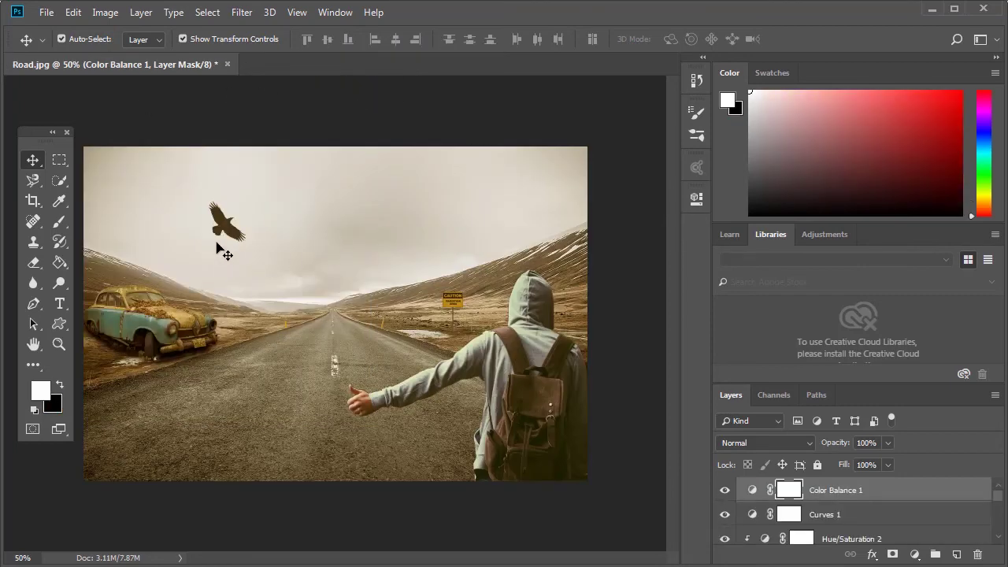